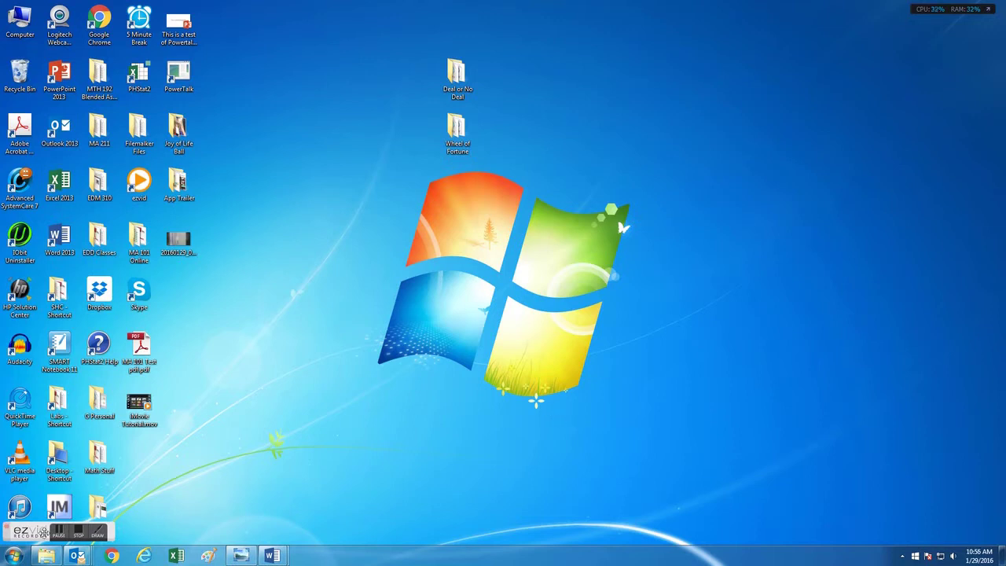
# Launch Movie Maker, and open the YouTube website in Internet Explorer through a Google search for youtube.
pyautogui.click(13, 555)
pyautogui.click(43, 431)
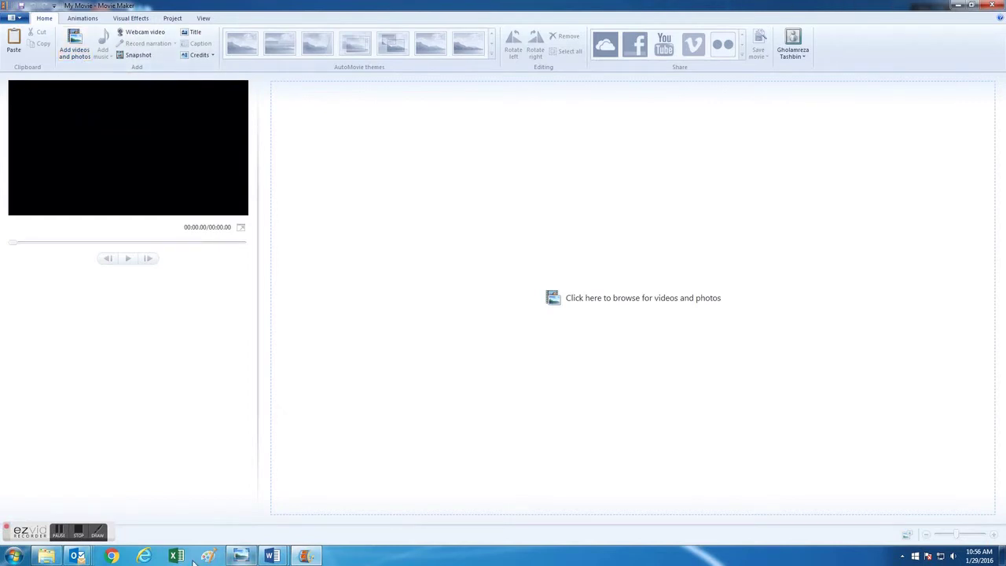
pyautogui.click(146, 556)
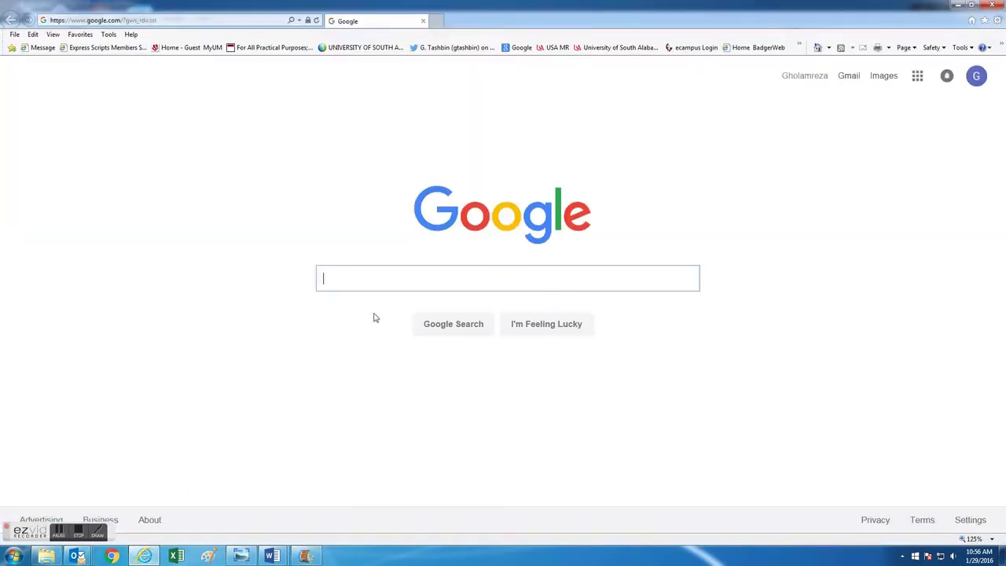
pyautogui.write('you')
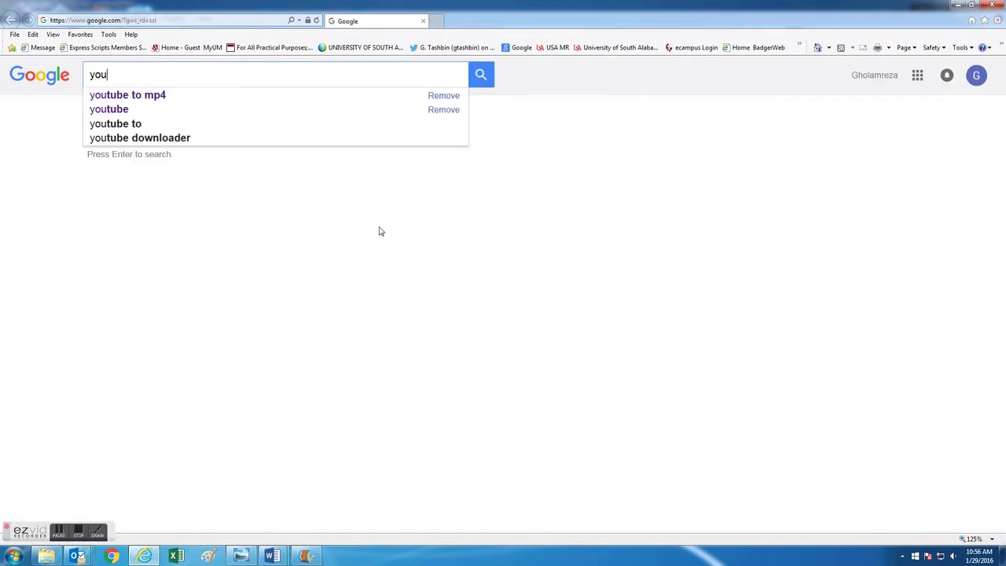
pyautogui.write('tube')
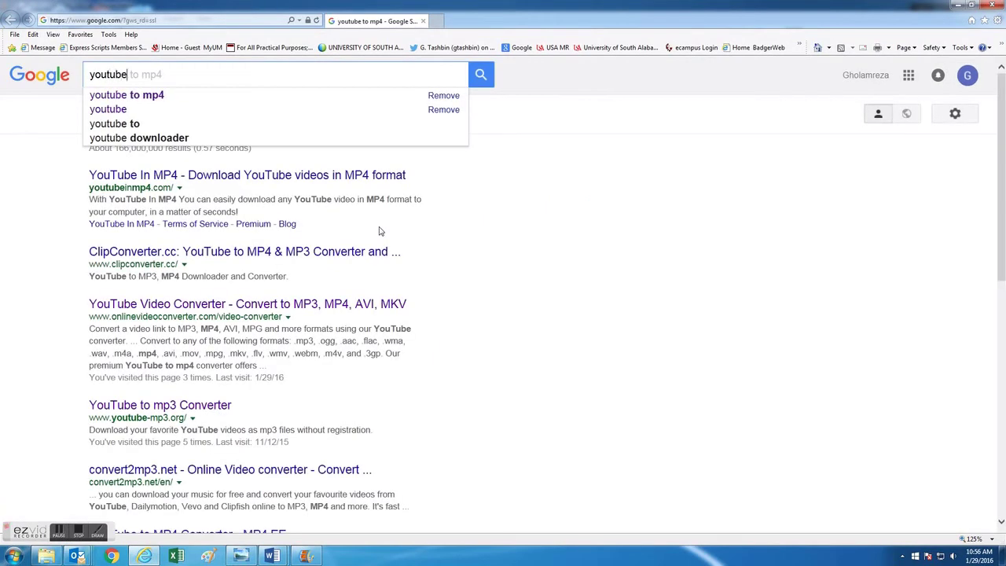
pyautogui.press('Return')
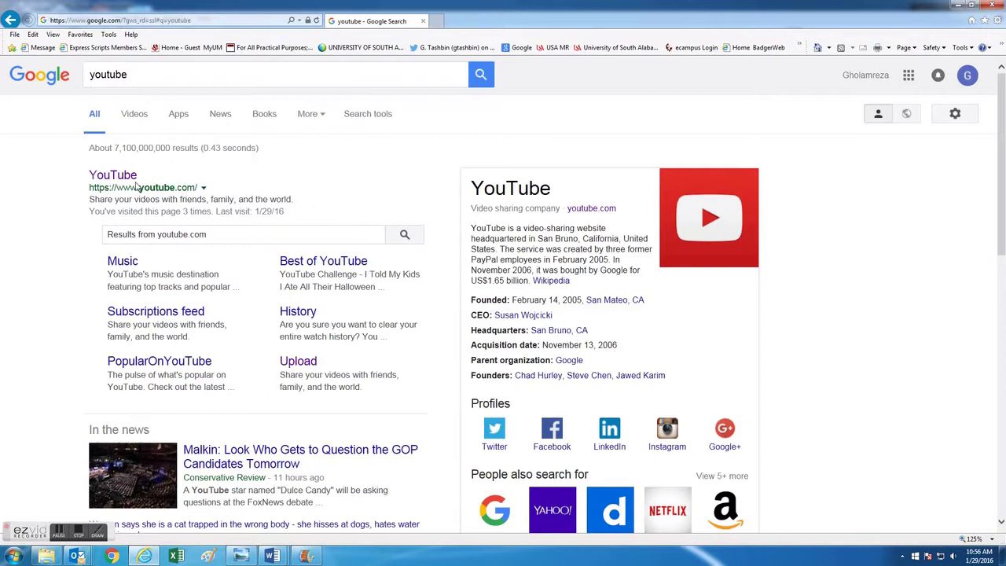
pyautogui.click(126, 177)
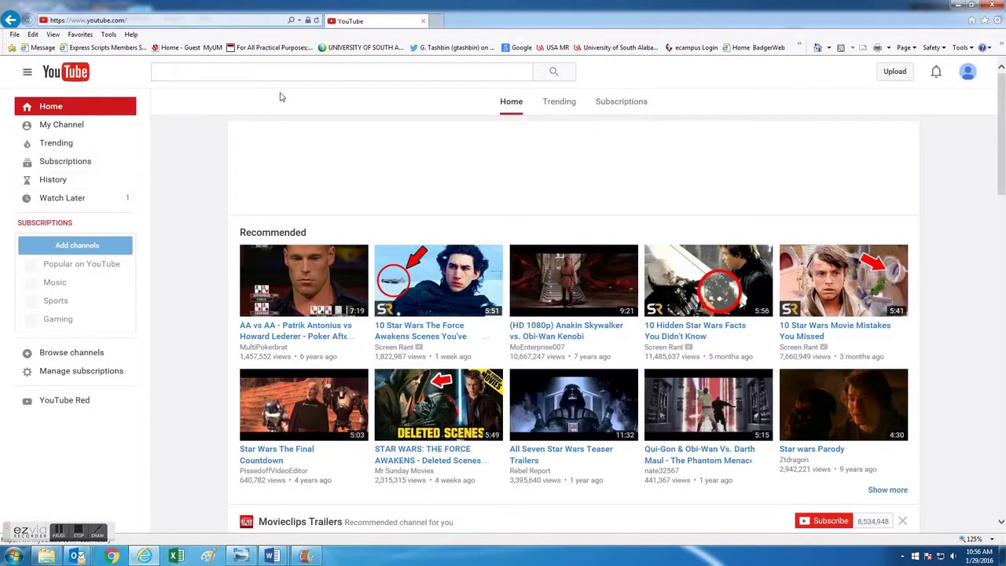
# Search YouTube for abbott and costello who's on first, open the NYYGehrig video "Abbott & Costello Who's On First" and pause it.
pyautogui.write('abbot')
pyautogui.click(283, 88)
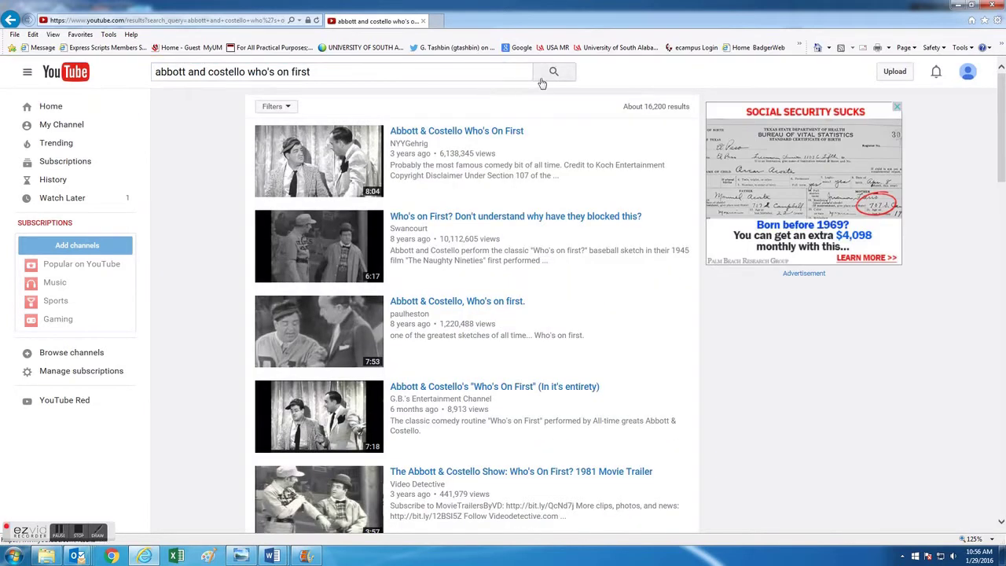
pyautogui.click(478, 132)
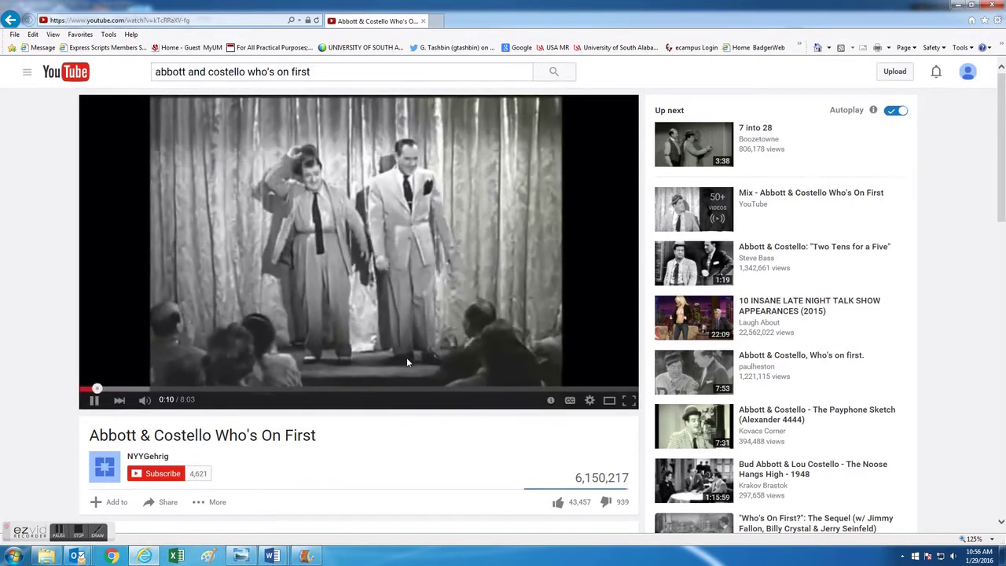
pyautogui.click(94, 399)
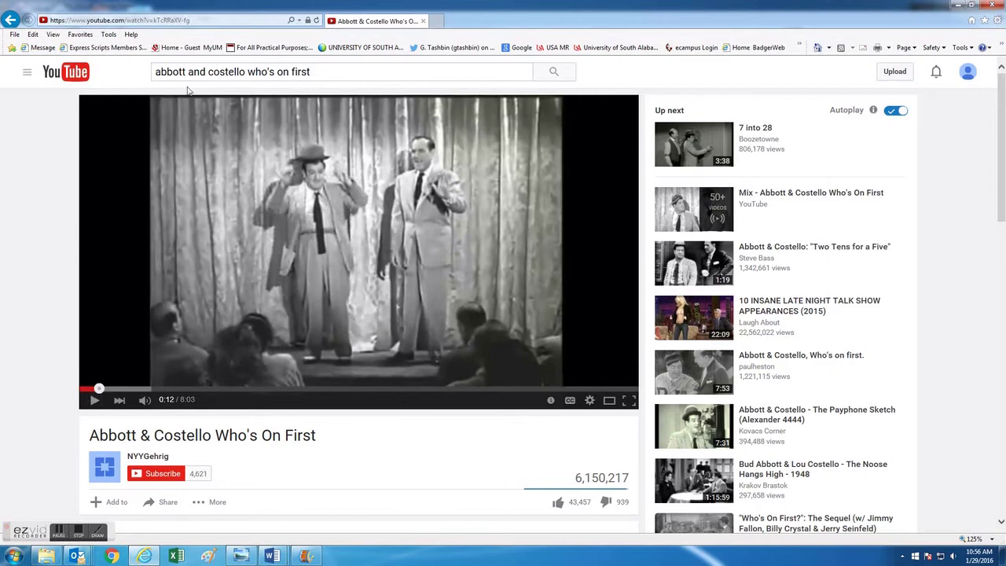
# Search Google for youtube to mp4 in a new browser tab and open the onlinevideoconverter.com YouTube Video Converter.
pyautogui.click(204, 21)
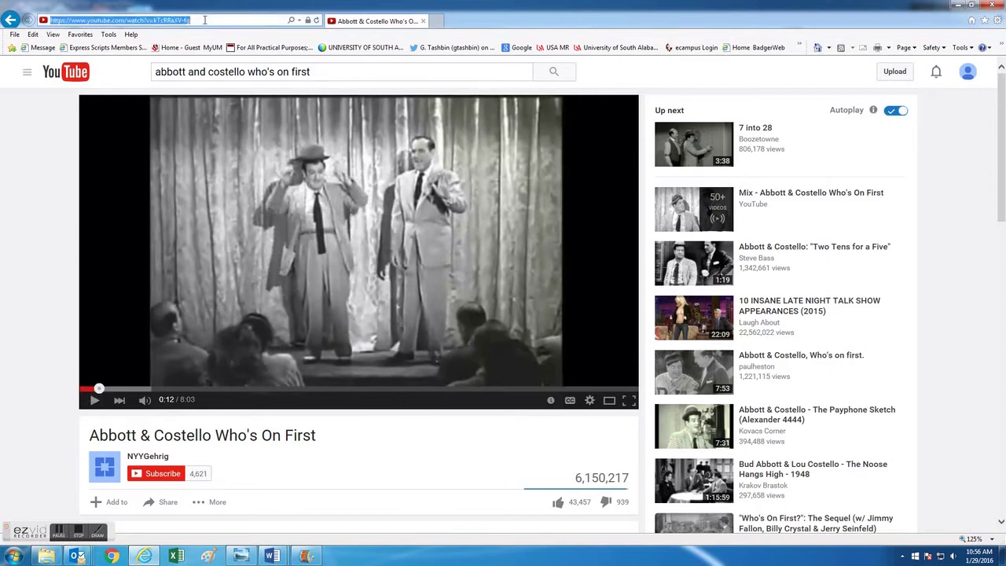
pyautogui.click(434, 22)
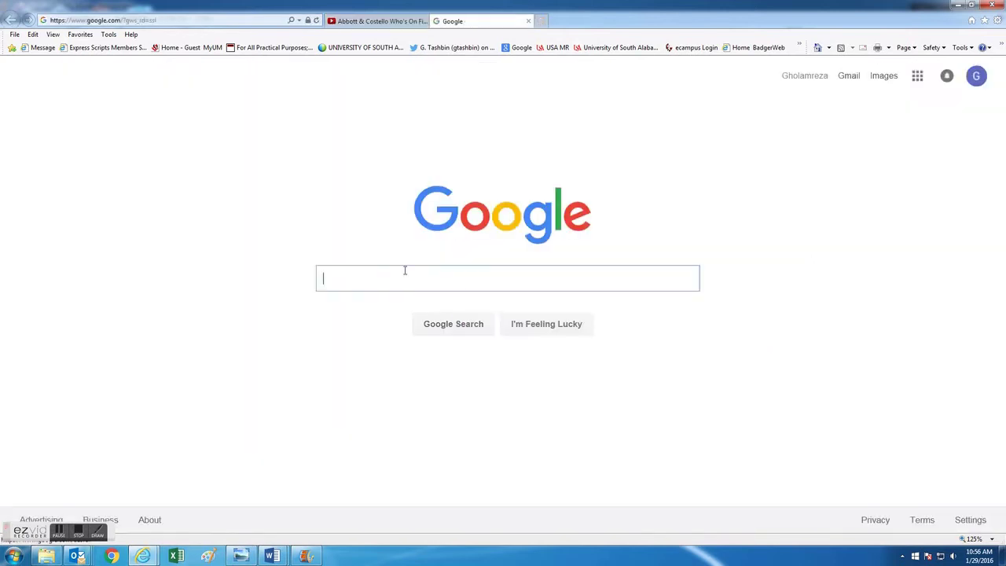
pyautogui.write('youtube')
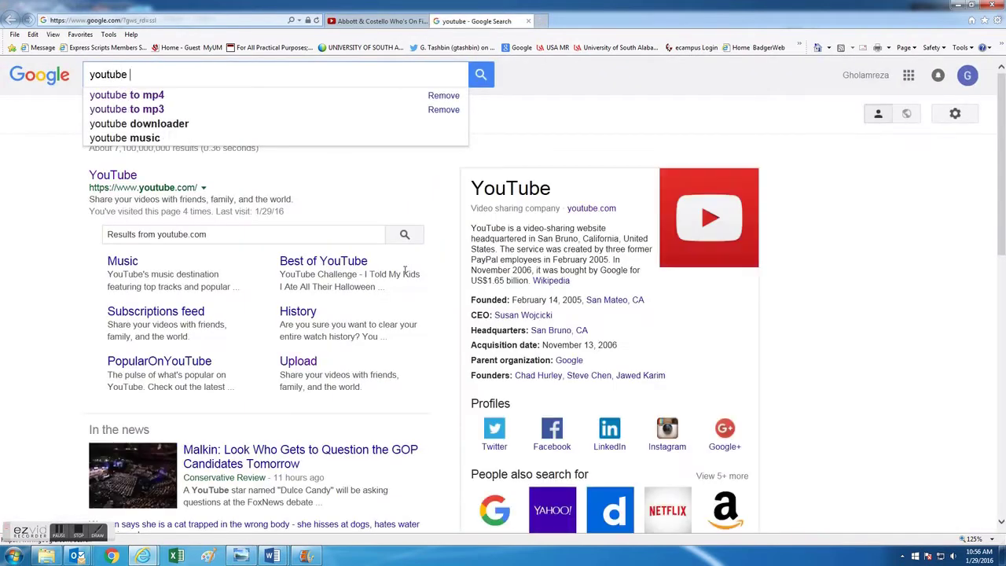
pyautogui.click(156, 98)
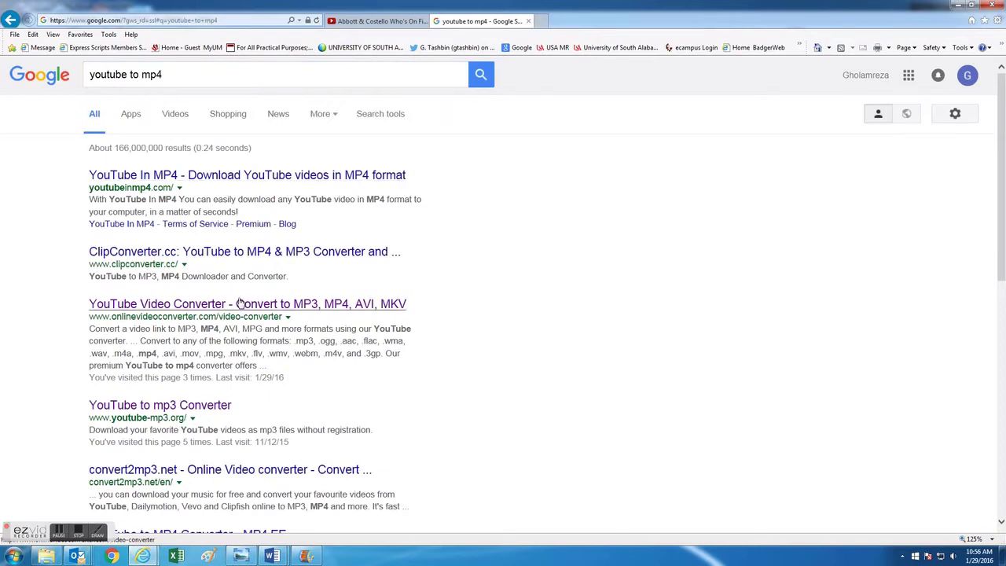
pyautogui.click(228, 306)
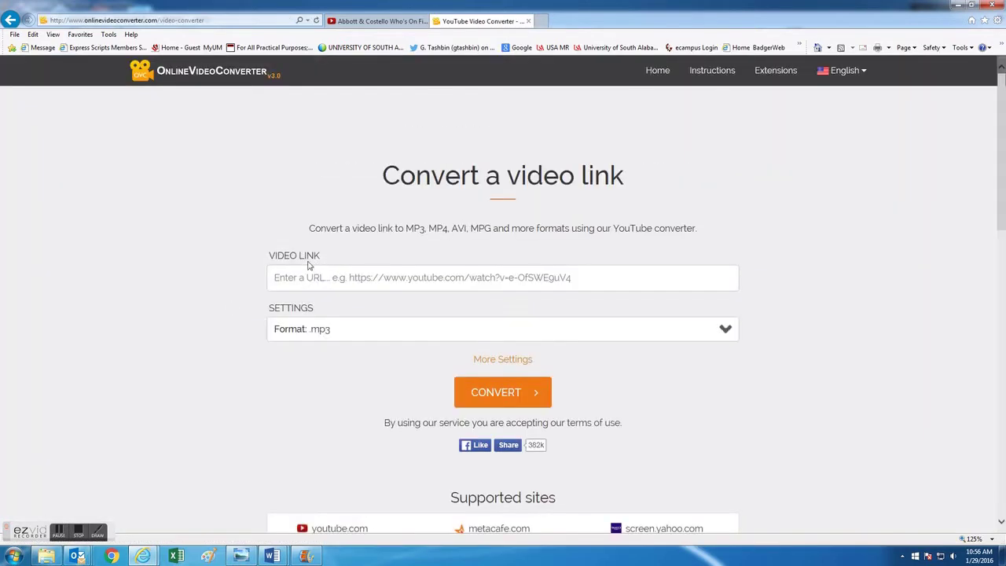
# Copy the web address of the Abbott & Costello video and paste it as the converter's video link.
pyautogui.click(337, 22)
pyautogui.click(189, 21)
pyautogui.hotkey('ctrl', 'c')
pyautogui.click(475, 22)
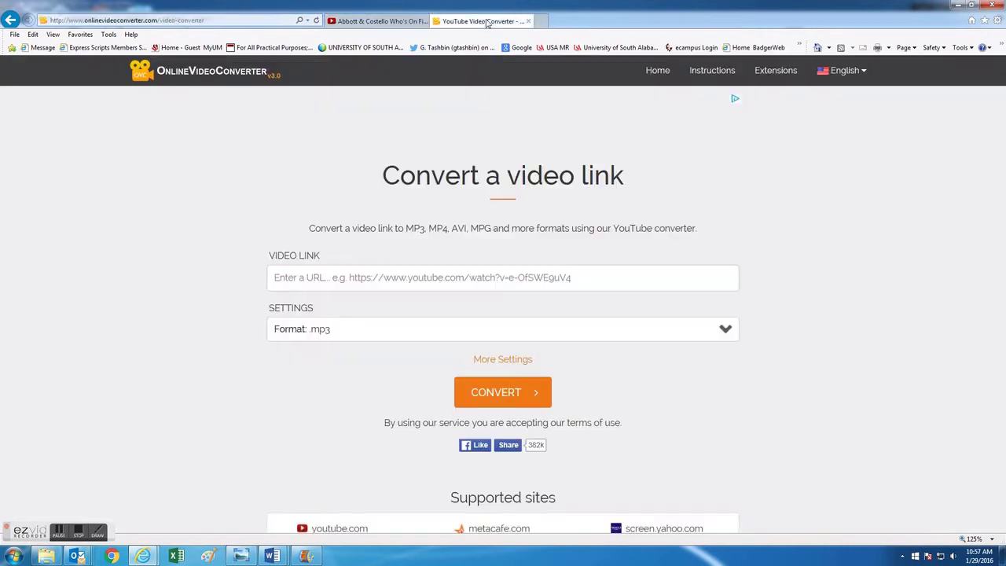
pyautogui.click(400, 272)
pyautogui.hotkey('ctrl', 'v')
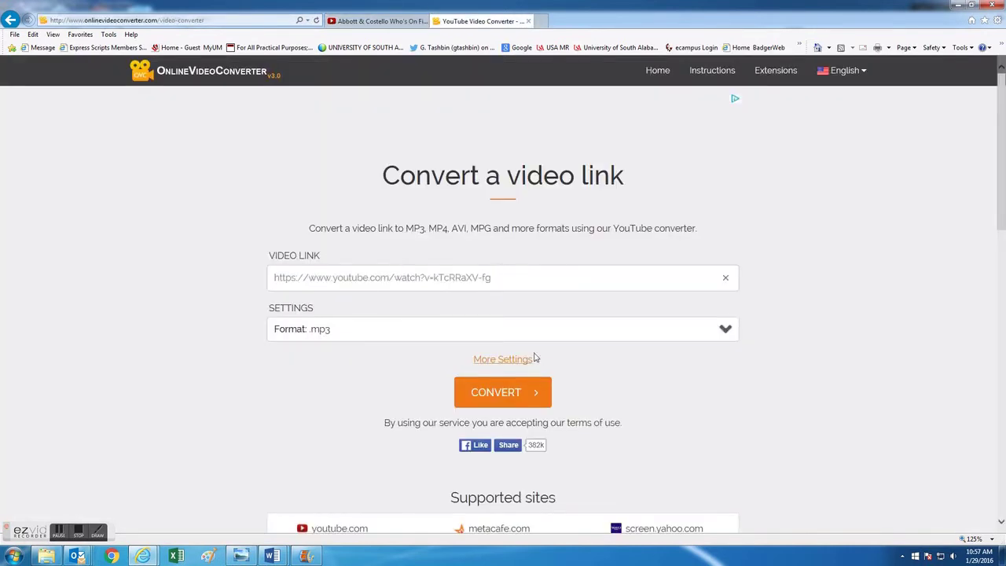
# Set the output format to .mp4 and convert the linked video.
pyautogui.click(725, 330)
pyautogui.scroll(-3, 474, 382)
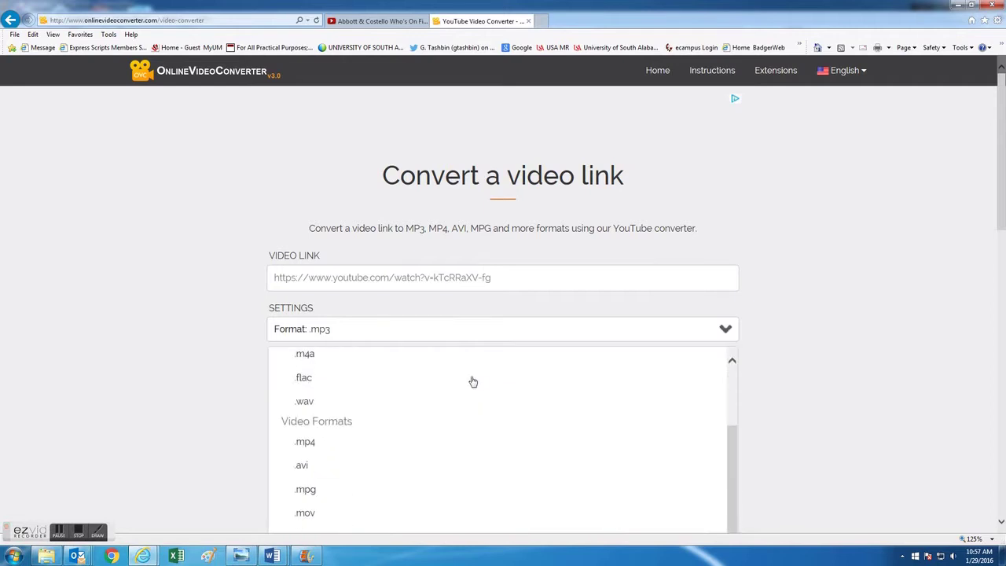
pyautogui.click(348, 444)
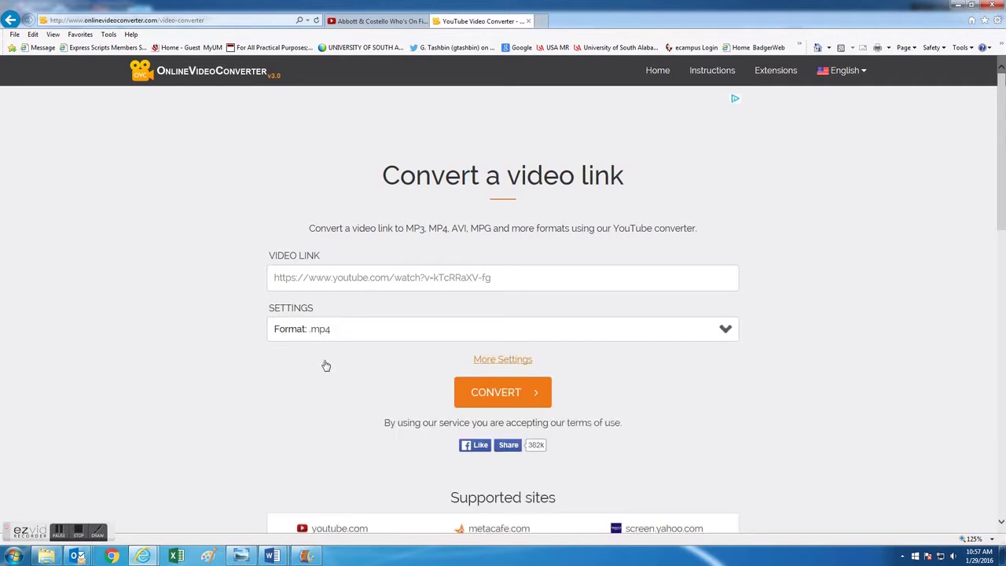
pyautogui.click(493, 394)
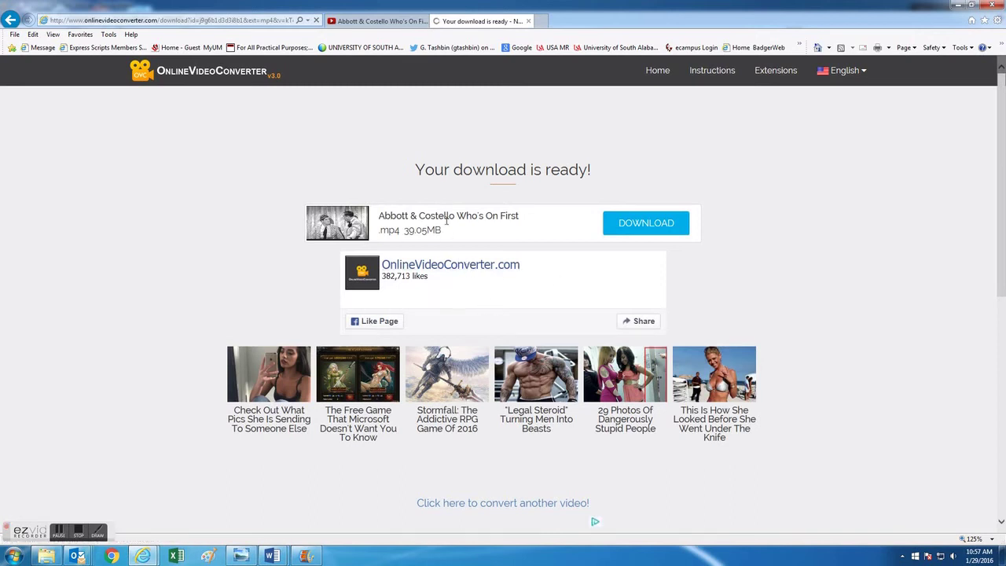
# Download the converted video and save it to the Desktop as Abbott Costello Whos On First.mp4.
pyautogui.click(635, 225)
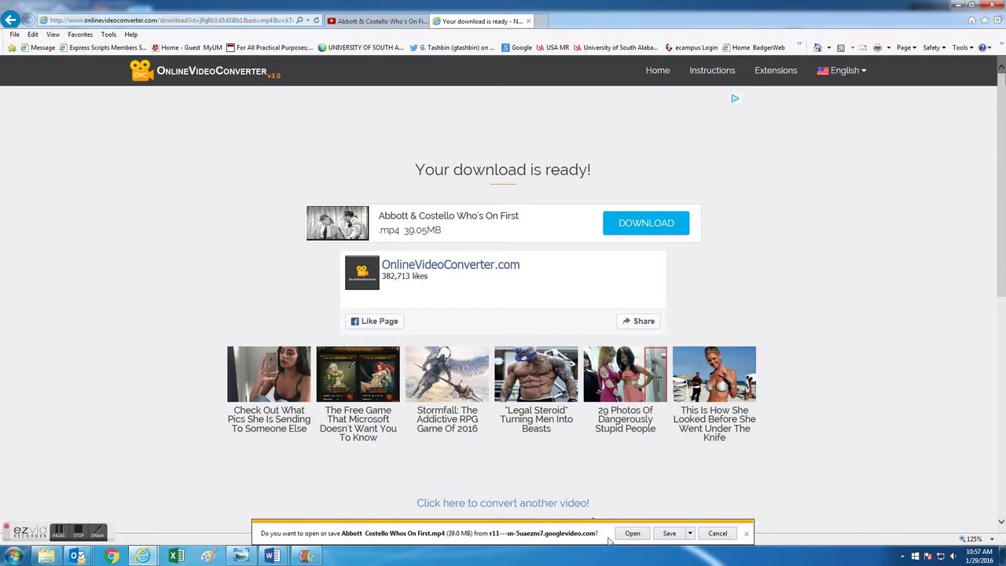
pyautogui.click(689, 532)
pyautogui.click(716, 519)
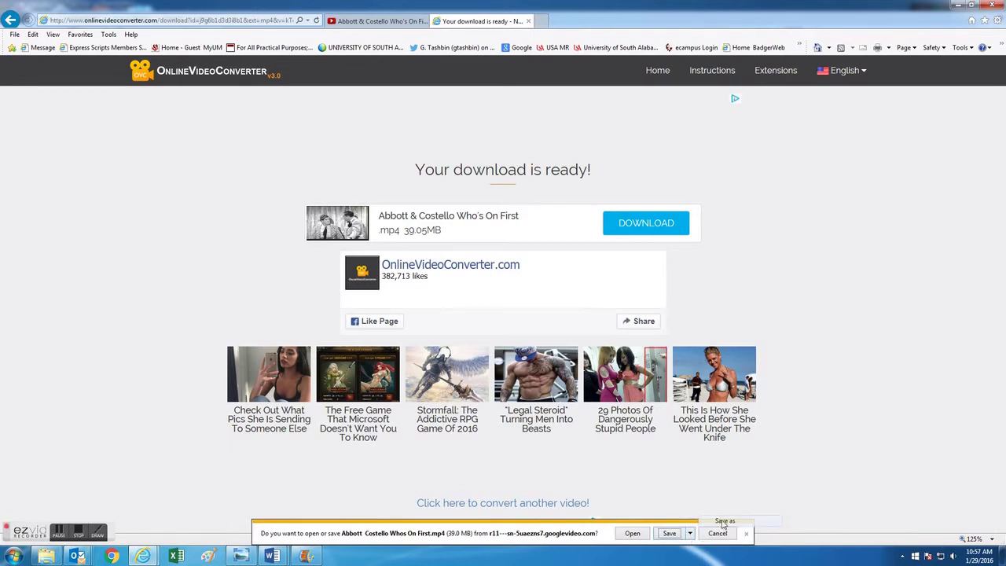
pyautogui.click(338, 218)
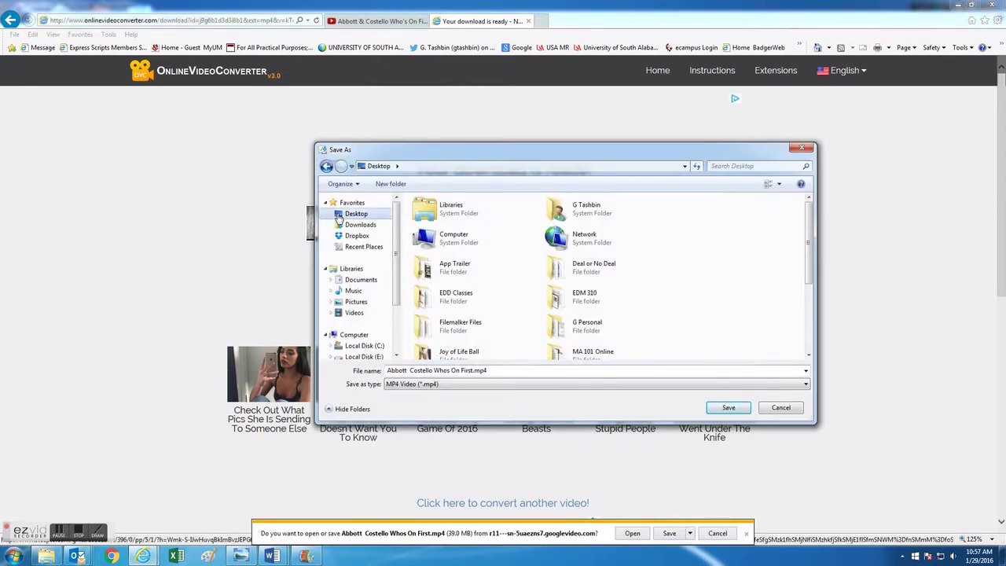
pyautogui.click(742, 411)
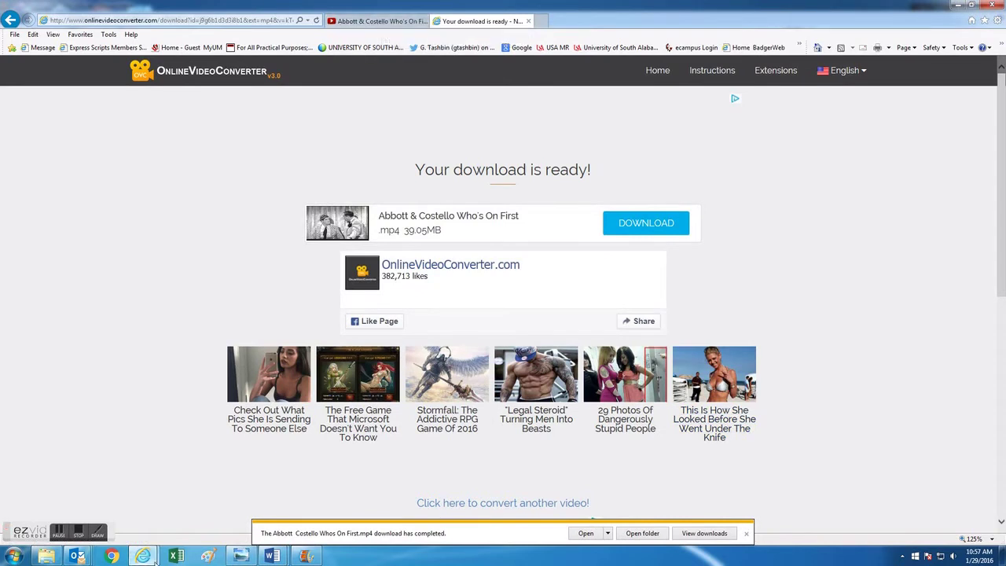
# Switch to Movie Maker and add Abbott Costello Whos On First.mp4 from the Desktop to the project.
pyautogui.click(314, 558)
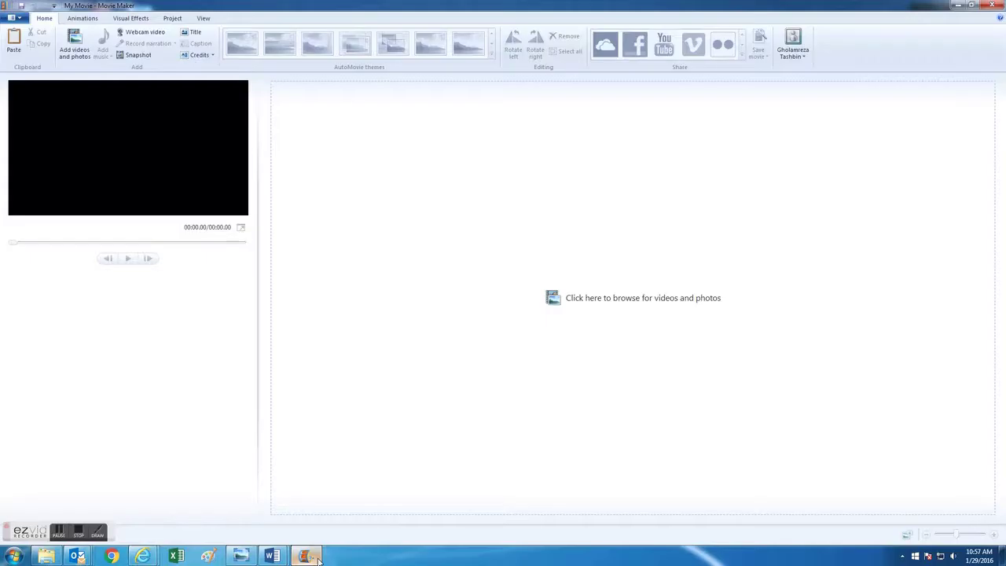
pyautogui.click(75, 43)
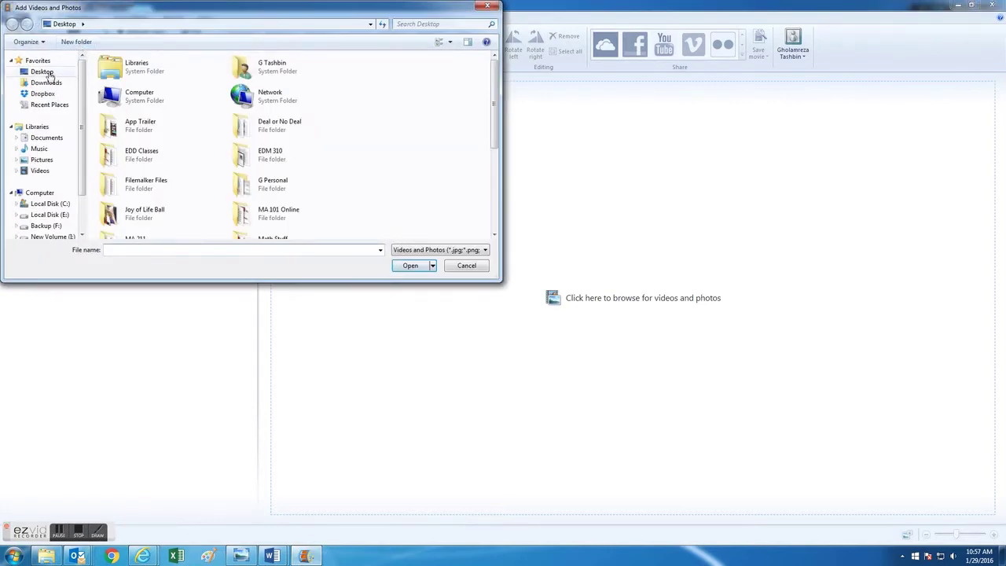
pyautogui.click(49, 75)
pyautogui.scroll(-3, 491, 149)
pyautogui.scroll(-2, 491, 155)
pyautogui.click(164, 173)
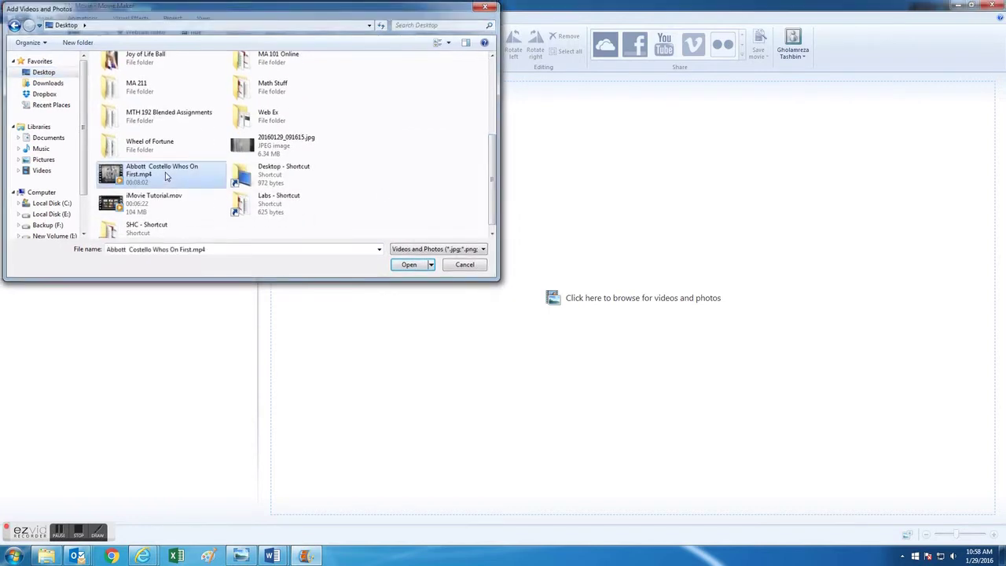
pyautogui.doubleClick(166, 174)
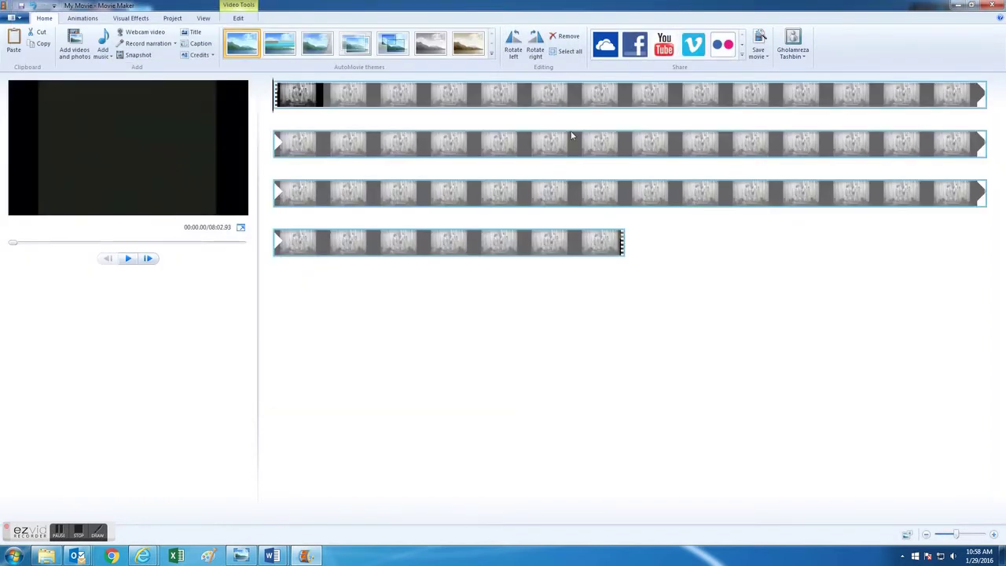
# Preview the clip's opening, split it at 00:36.87 and delete the section before the split.
pyautogui.click(128, 259)
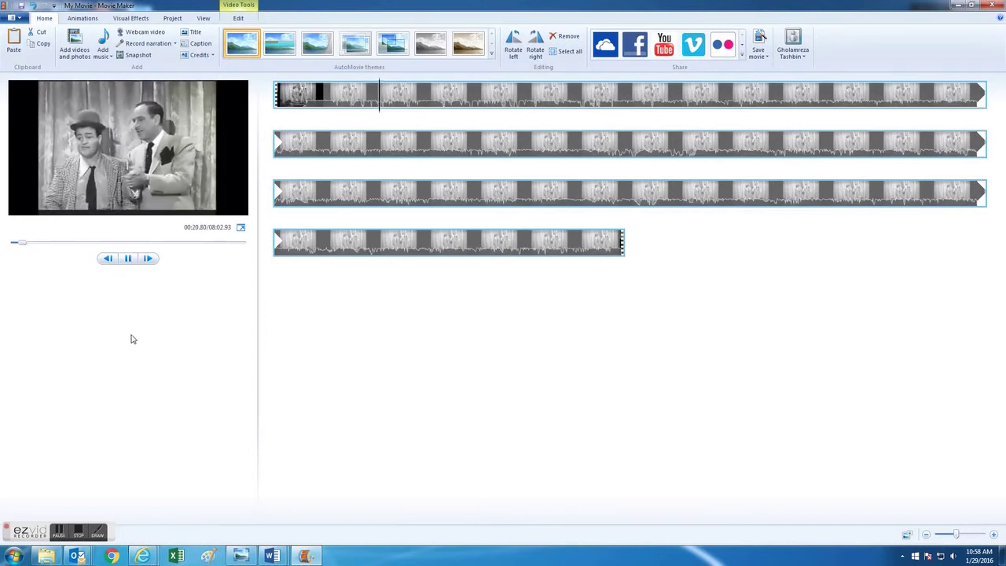
pyautogui.click(129, 260)
pyautogui.moveTo(401, 114); pyautogui.dragTo(463, 143)
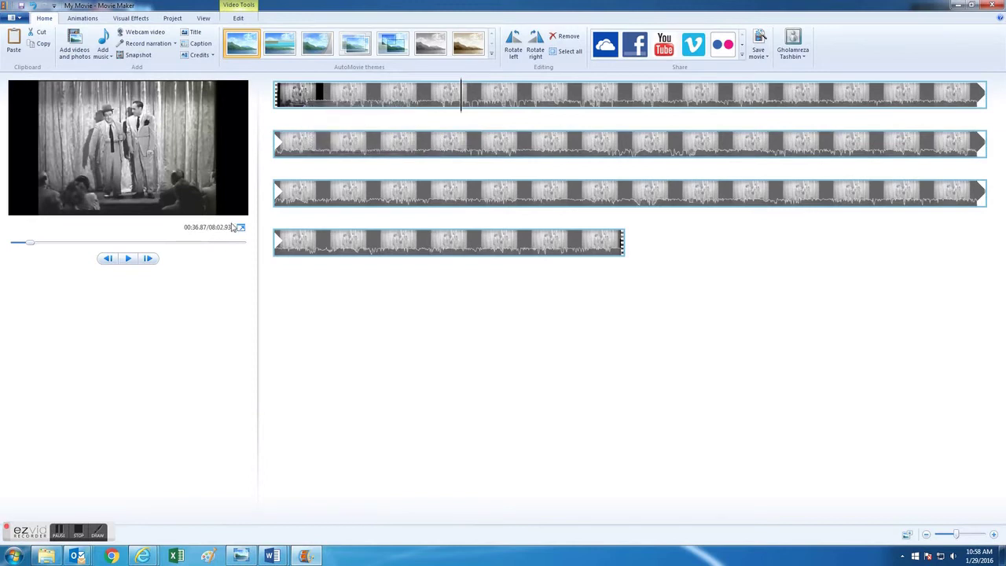
pyautogui.click(238, 19)
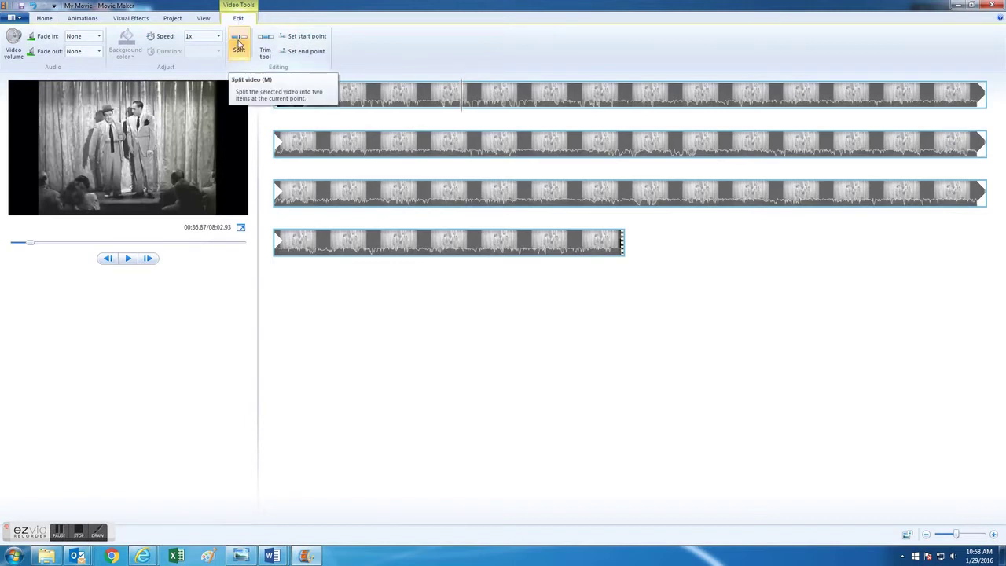
pyautogui.click(239, 43)
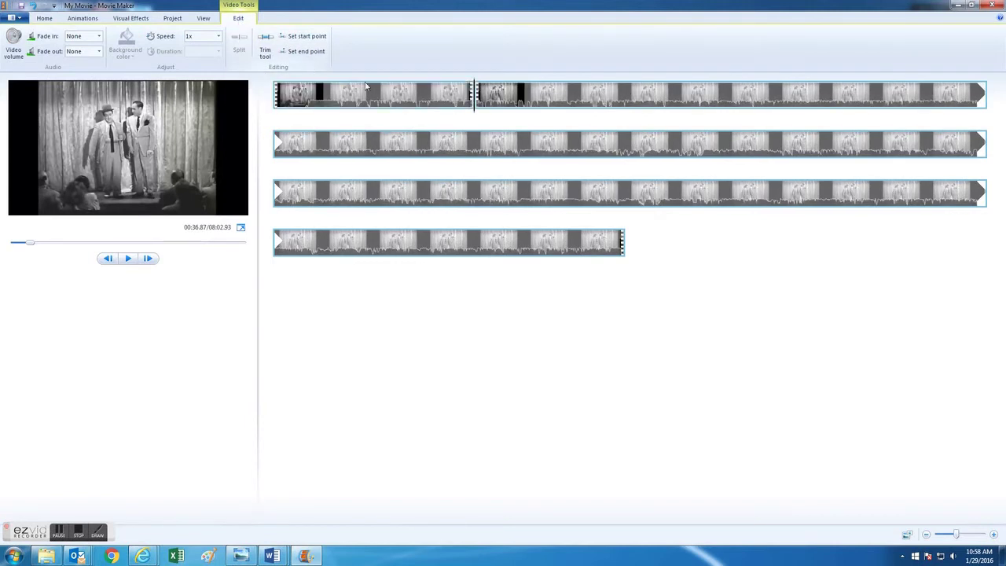
pyautogui.click(363, 96)
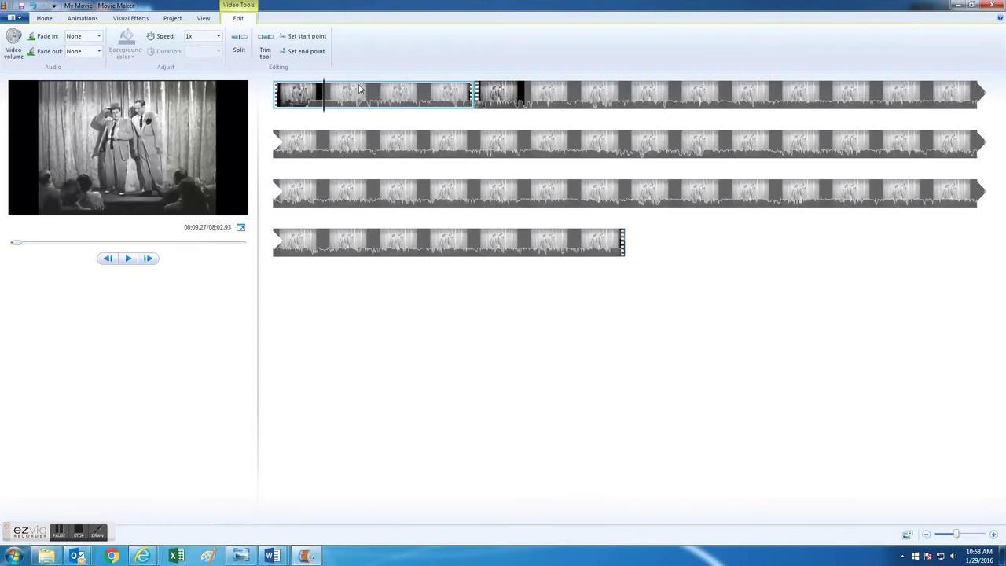
pyautogui.press('Delete')
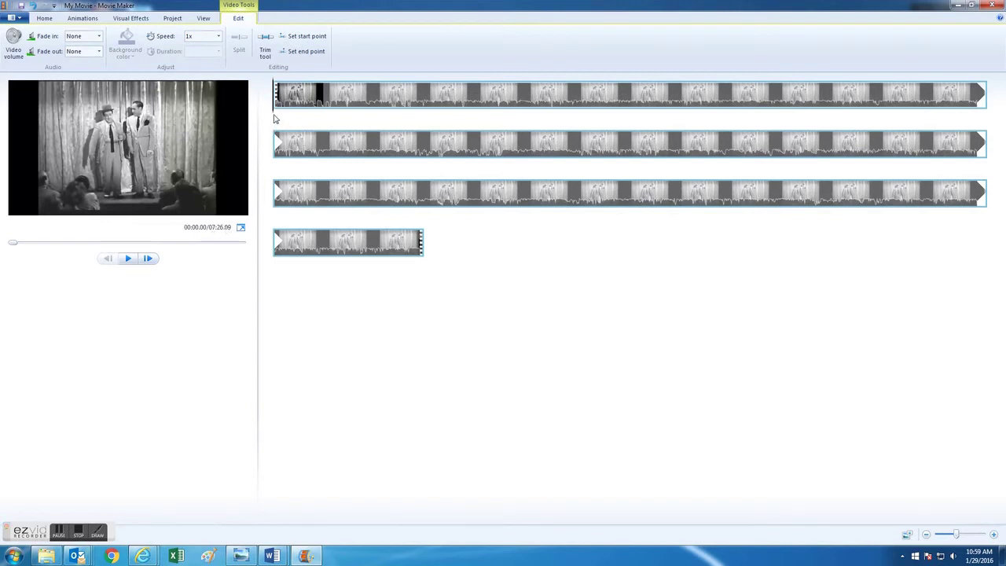
# Split the remaining video at 00:30.70 and delete the section after the split.
pyautogui.moveTo(275, 117); pyautogui.dragTo(434, 130)
pyautogui.click(436, 131)
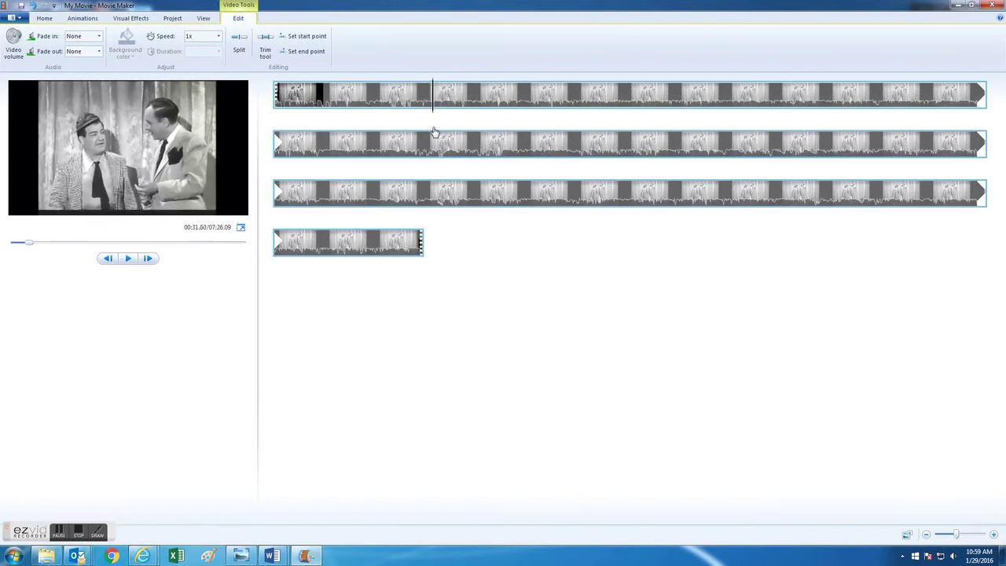
pyautogui.click(429, 131)
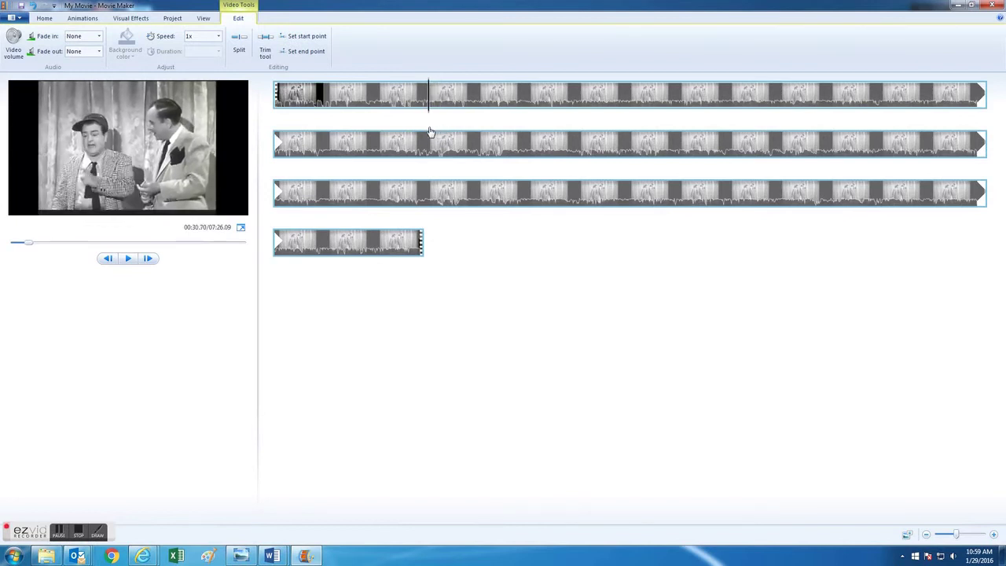
pyautogui.click(242, 46)
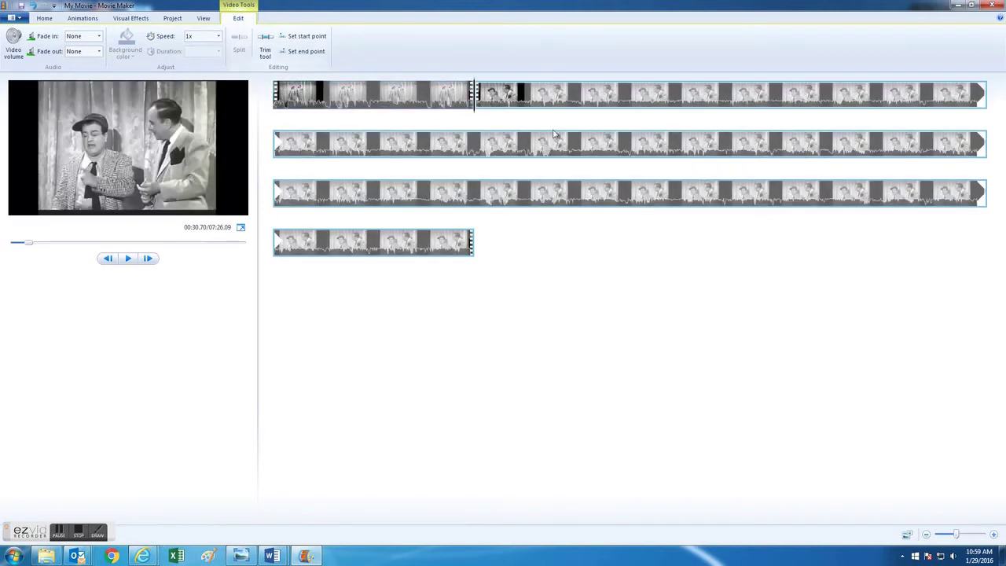
pyautogui.click(524, 101)
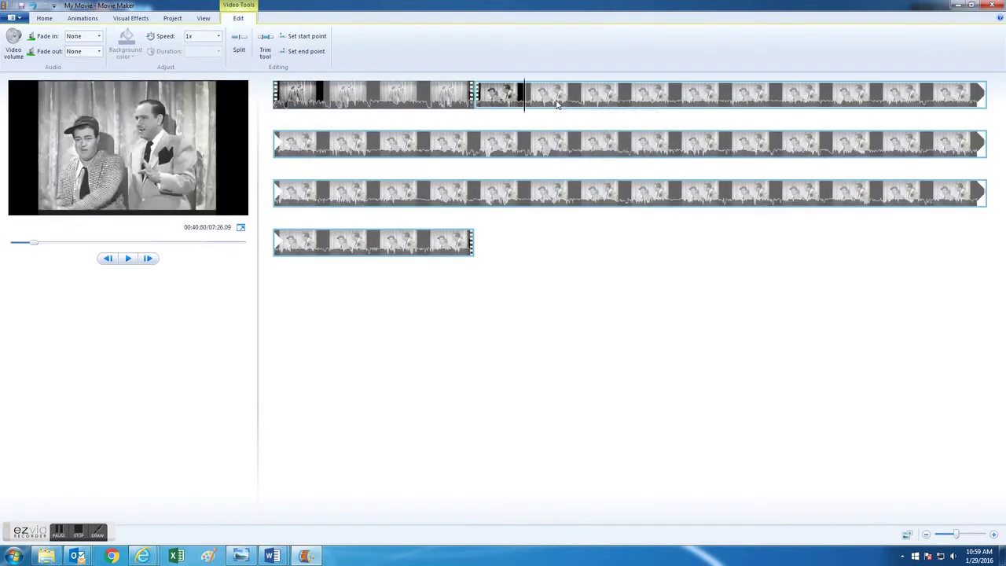
pyautogui.press('Delete')
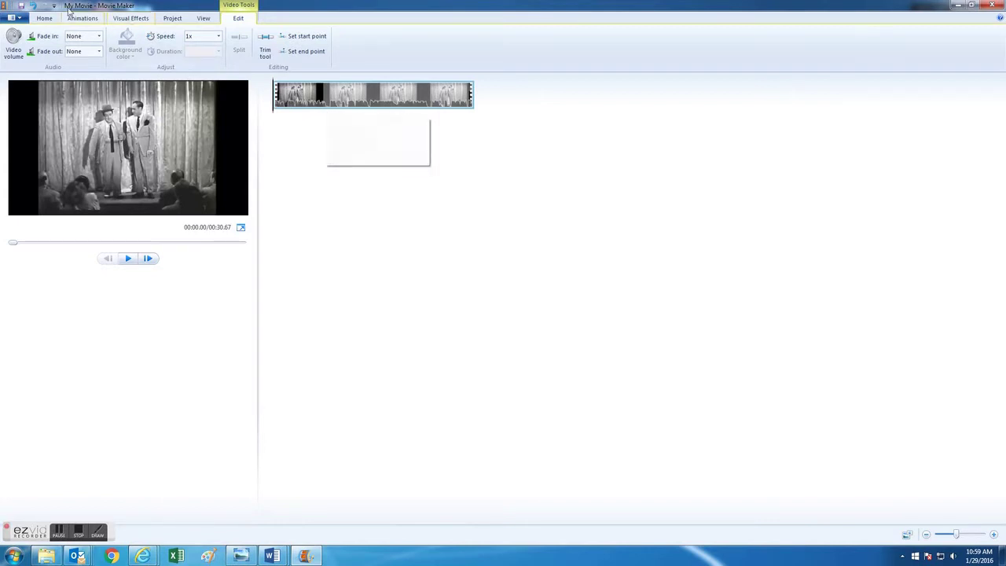
# Add a title before the clip and replace its text with "My Test Movie".
pyautogui.click(44, 18)
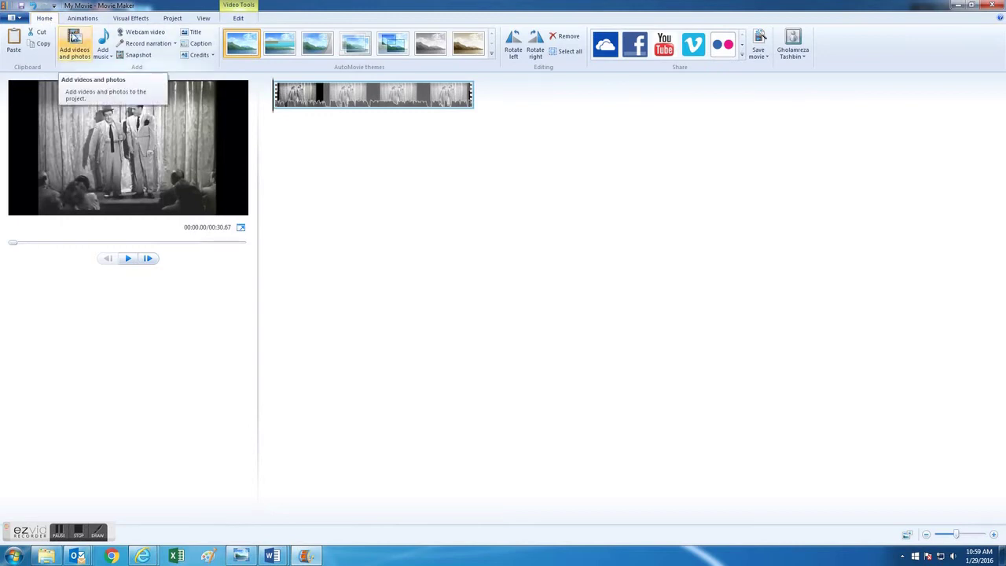
pyautogui.click(194, 32)
pyautogui.moveTo(178, 146); pyautogui.dragTo(65, 148)
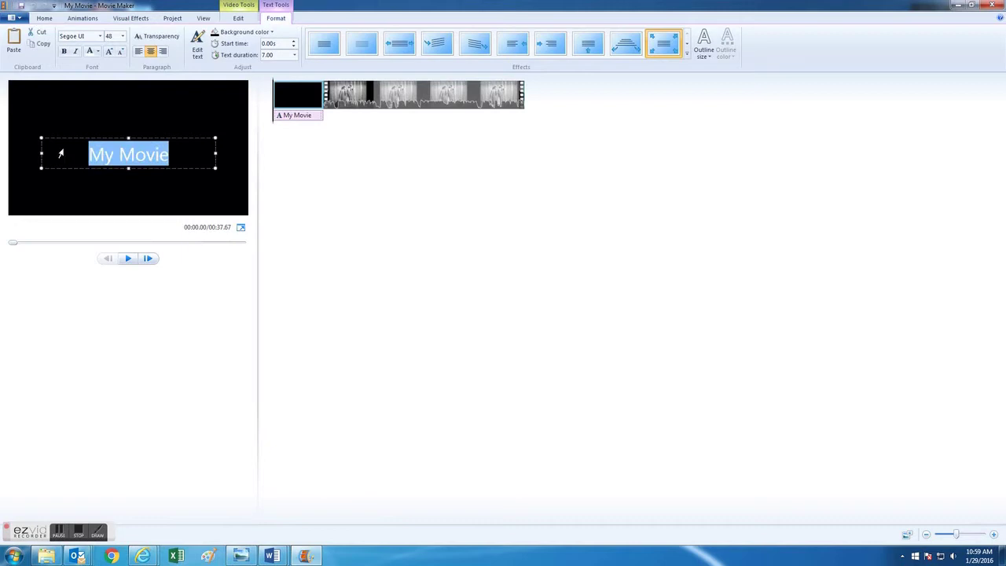
pyautogui.write('My Te')
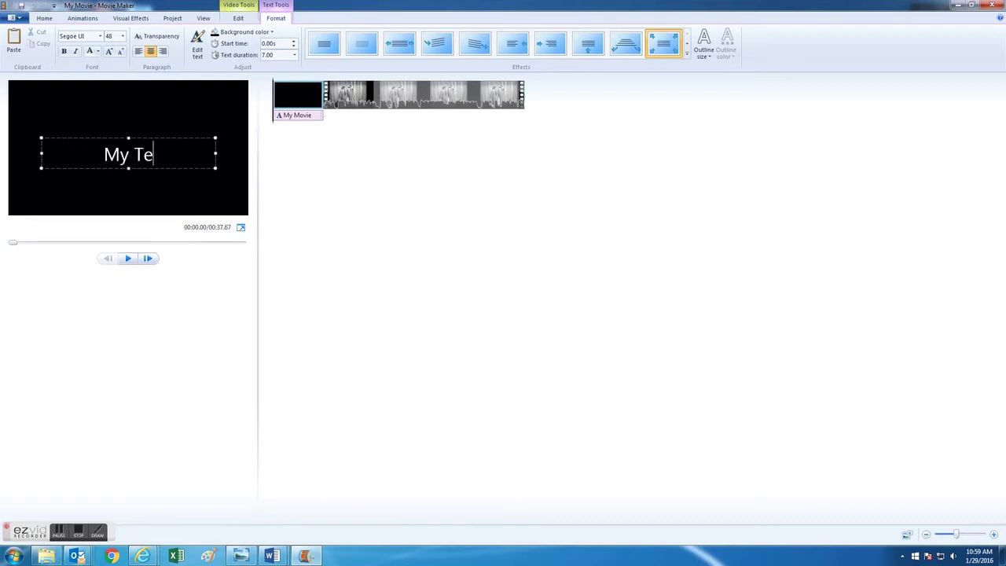
pyautogui.write('st Movie')
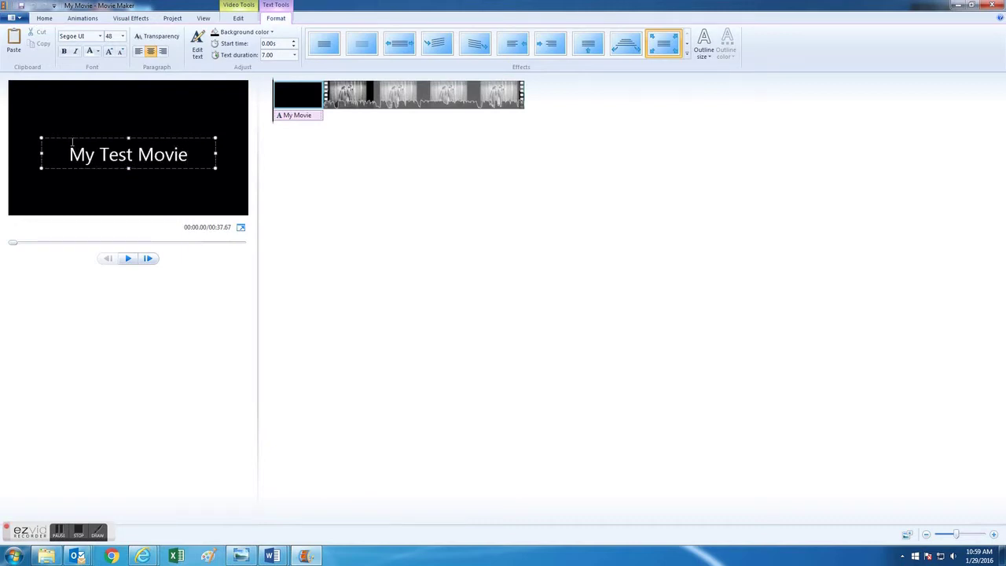
pyautogui.click(354, 173)
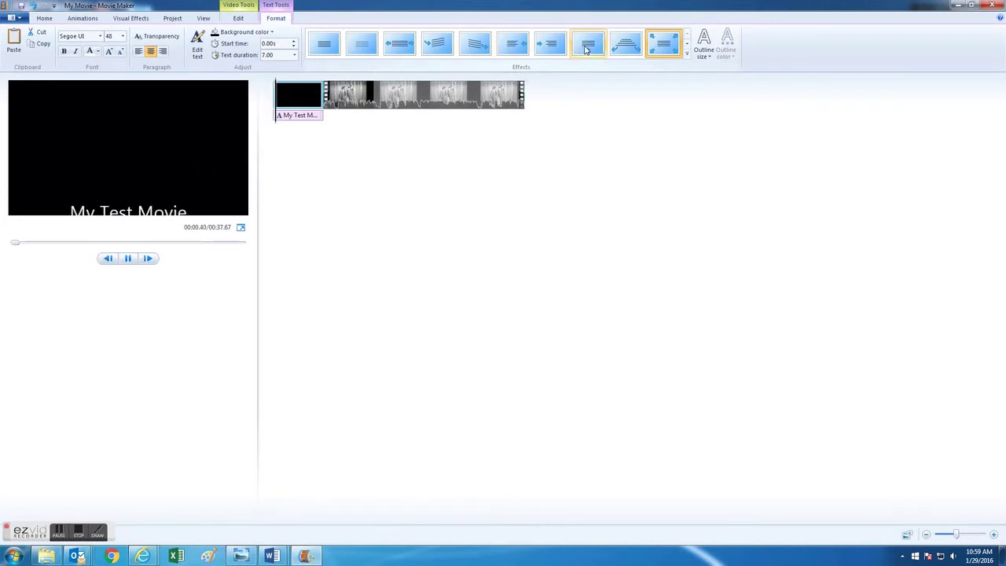
# Apply the scrolling perspective text effect to the title and set its background color to dark red.
pyautogui.click(617, 47)
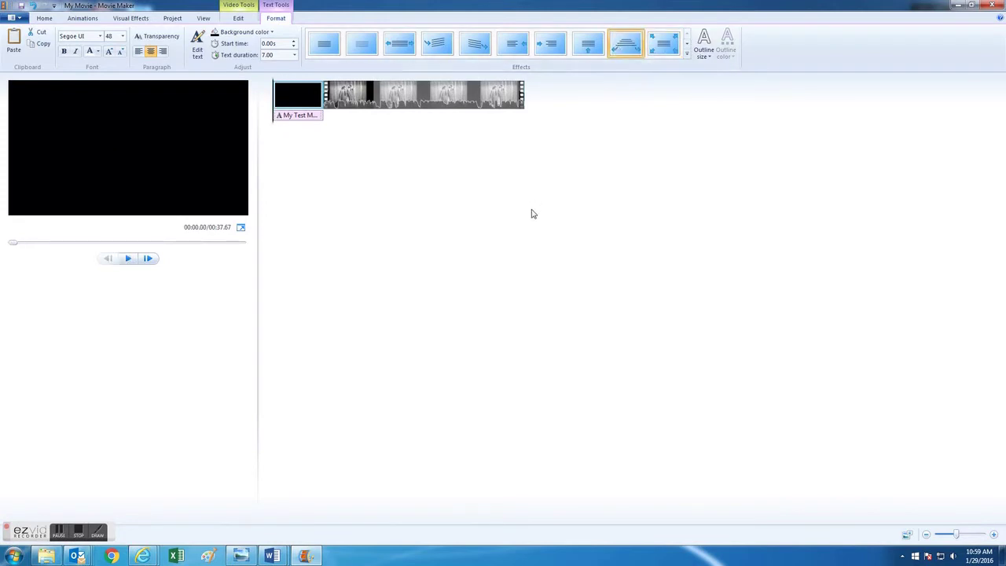
pyautogui.click(249, 36)
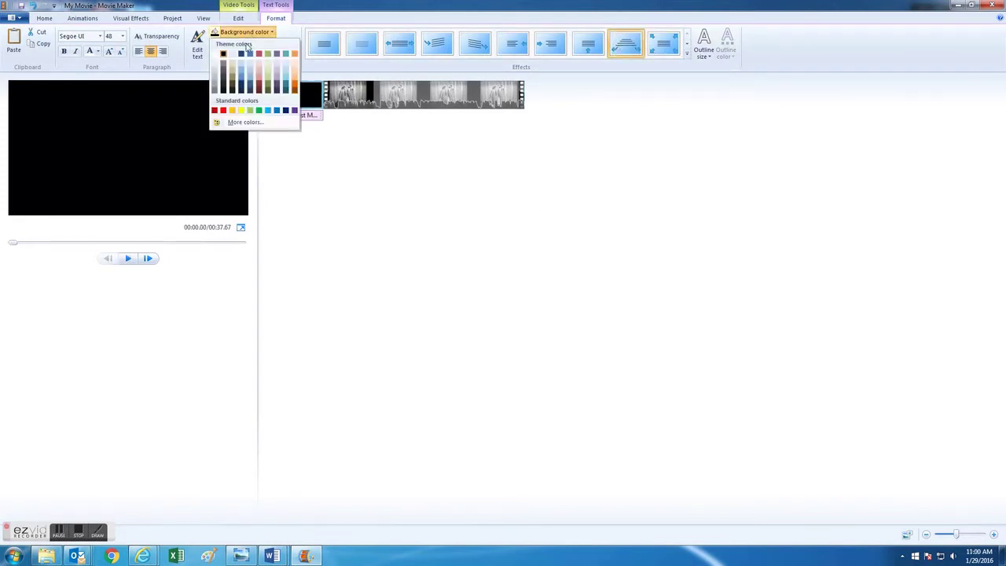
pyautogui.click(216, 111)
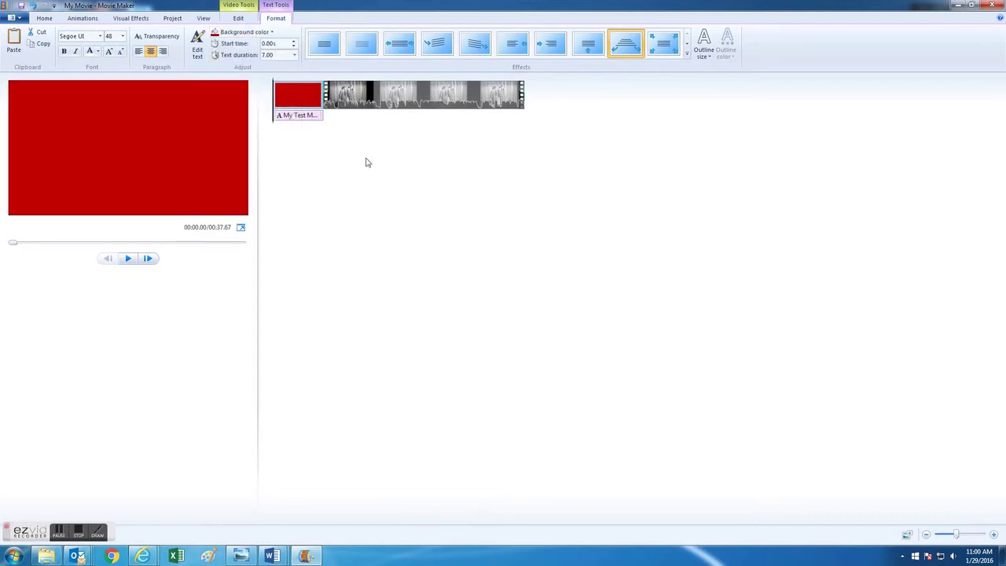
# Select all of the "My Test Movie" title text and set its font color to yellow.
pyautogui.click(300, 121)
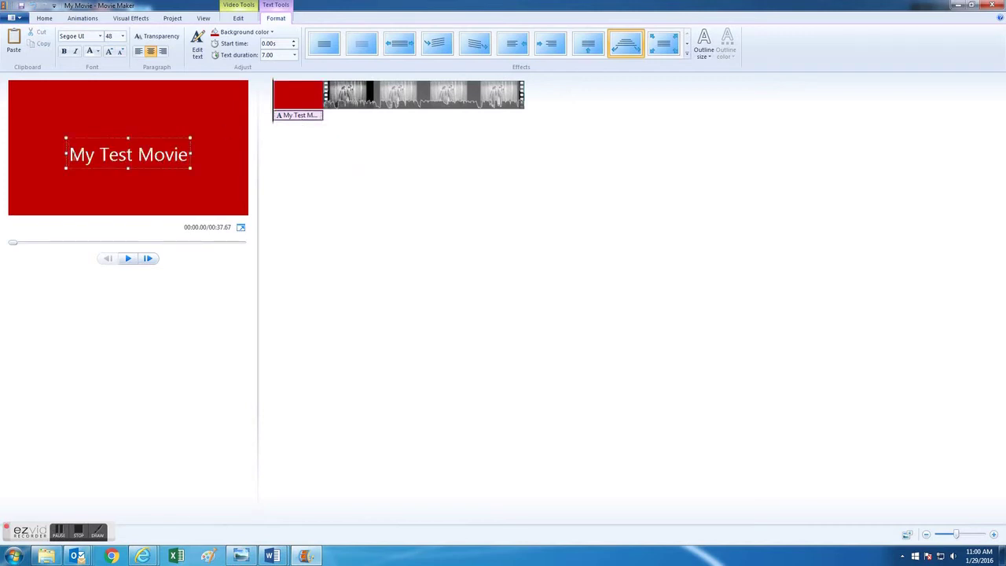
pyautogui.moveTo(70, 155); pyautogui.dragTo(182, 155)
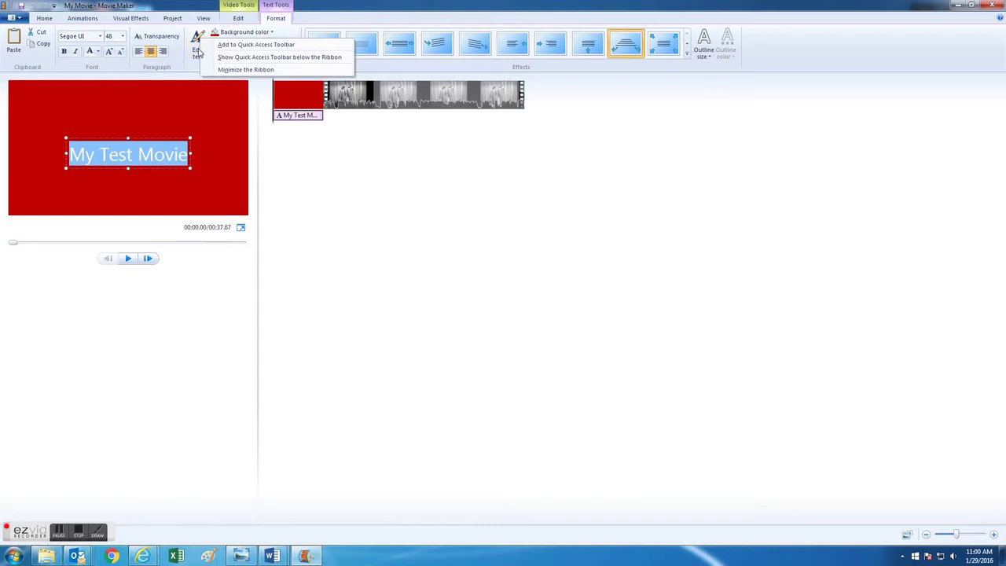
pyautogui.click(161, 156)
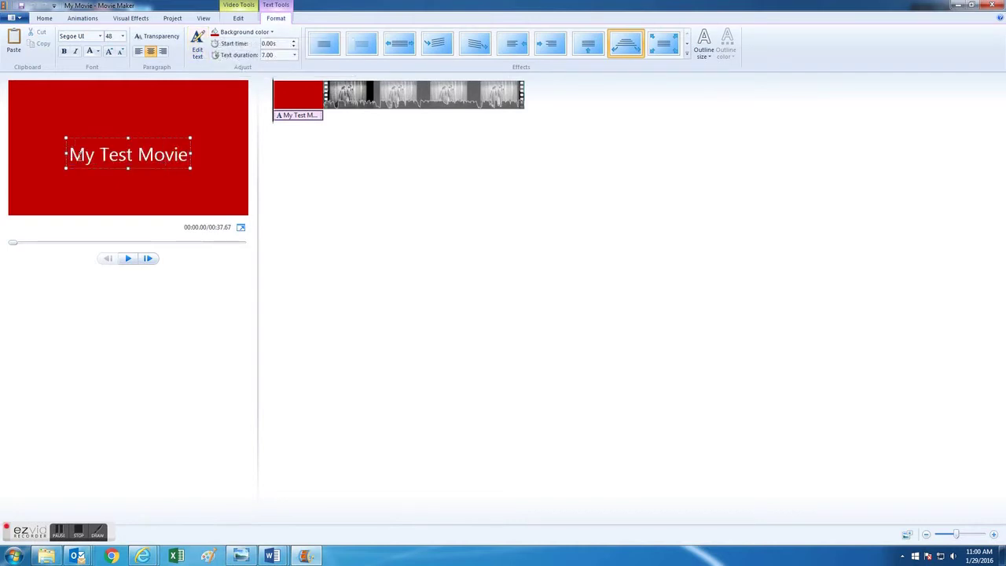
pyautogui.moveTo(79, 155); pyautogui.dragTo(157, 155)
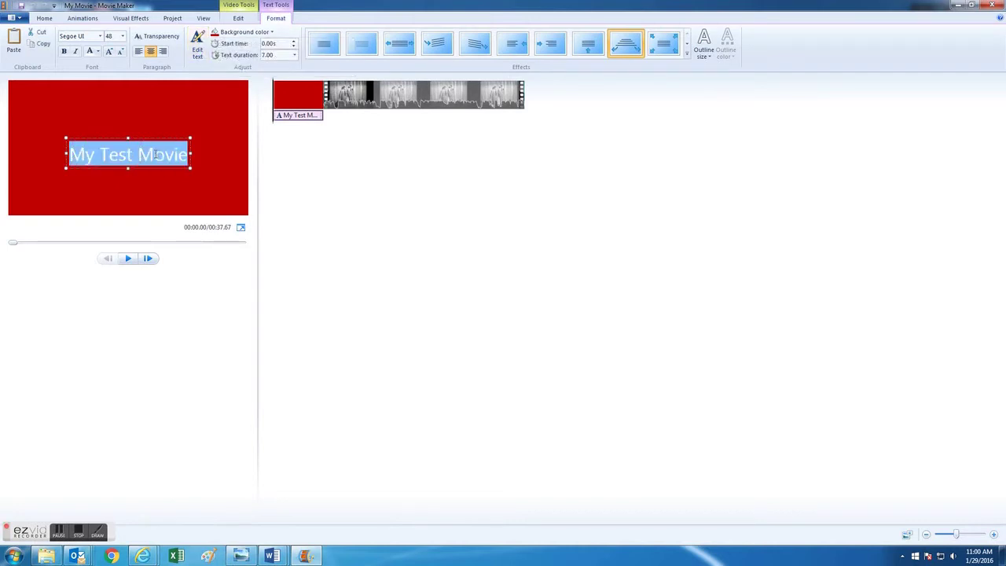
pyautogui.click(98, 51)
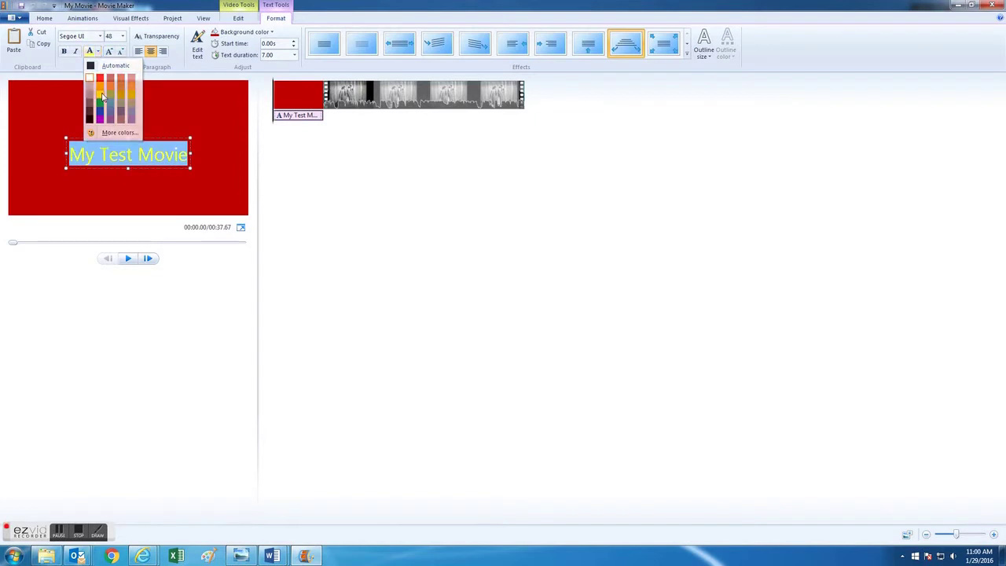
pyautogui.click(418, 192)
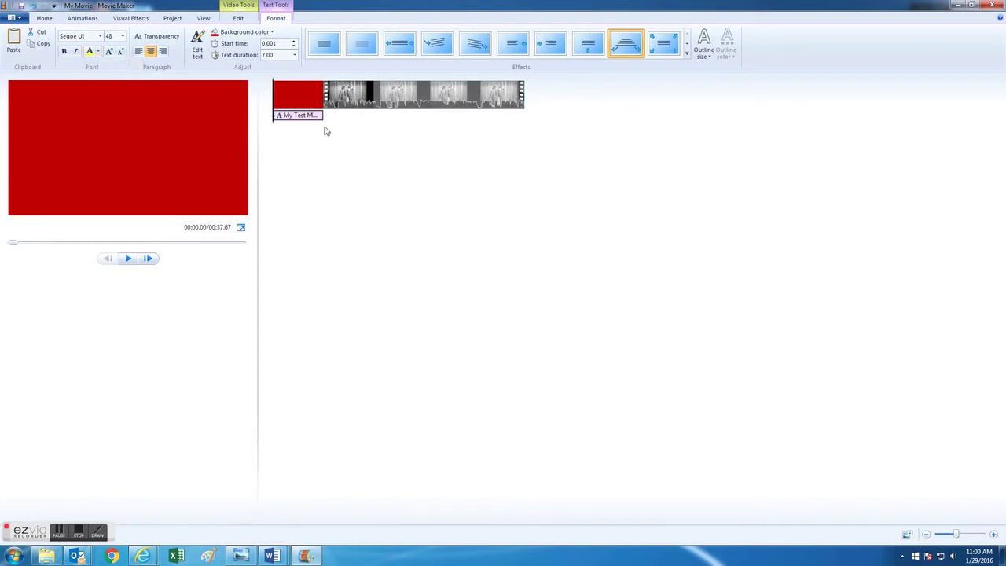
# Preview the title and the clip's opening, and split the clip at 00:22.37.
pyautogui.click(126, 260)
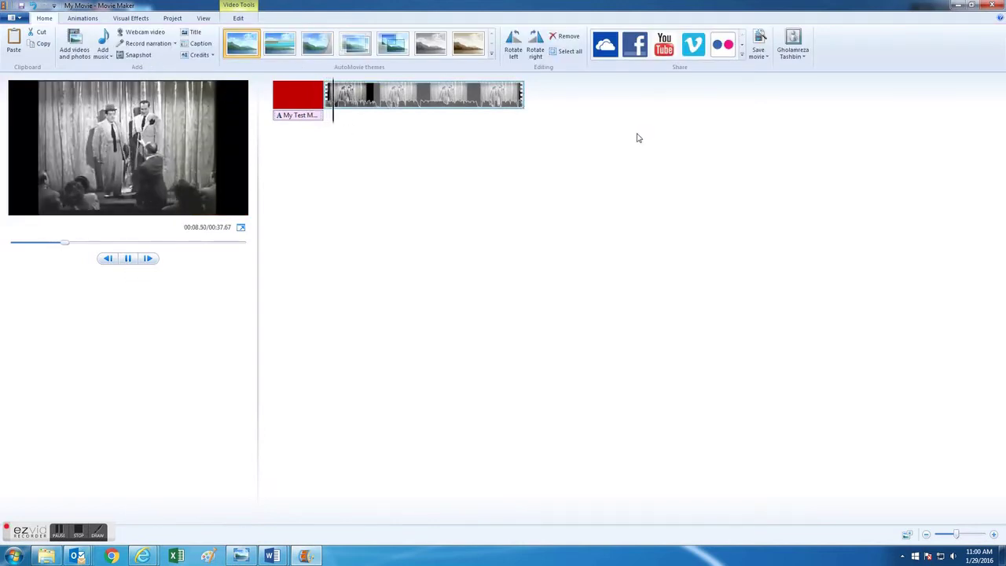
pyautogui.click(129, 261)
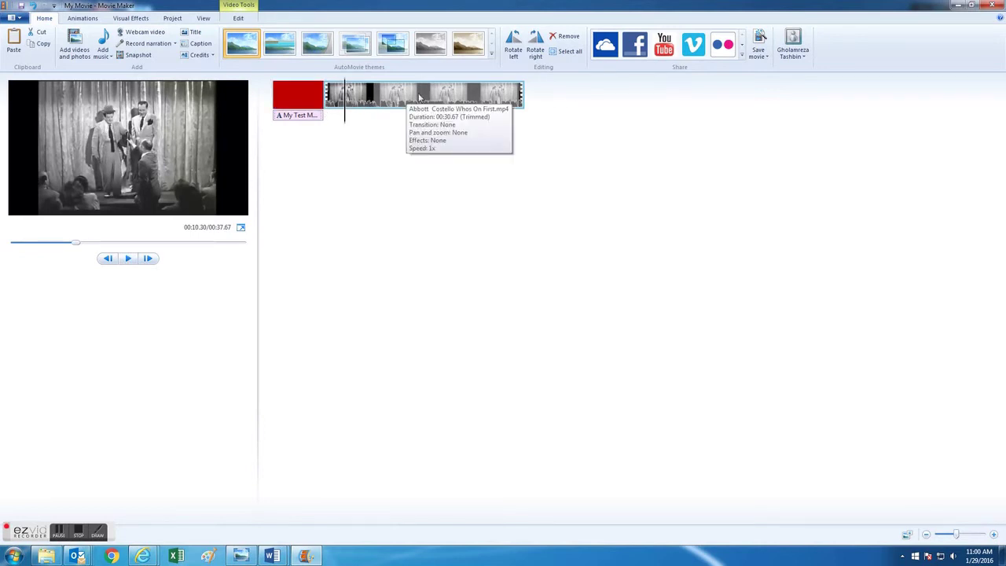
pyautogui.click(418, 97)
pyautogui.moveTo(392, 119); pyautogui.dragTo(422, 119)
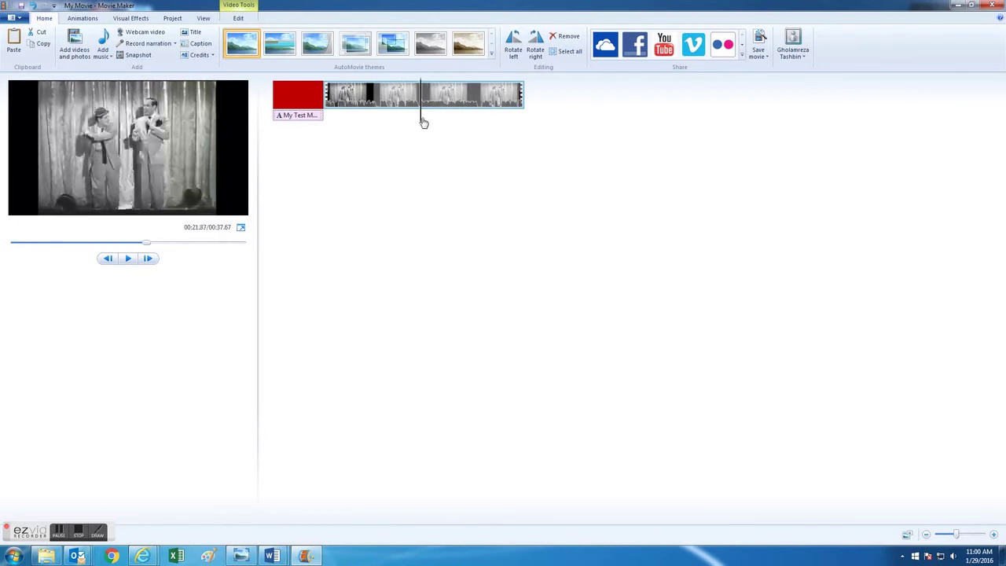
pyautogui.click(236, 18)
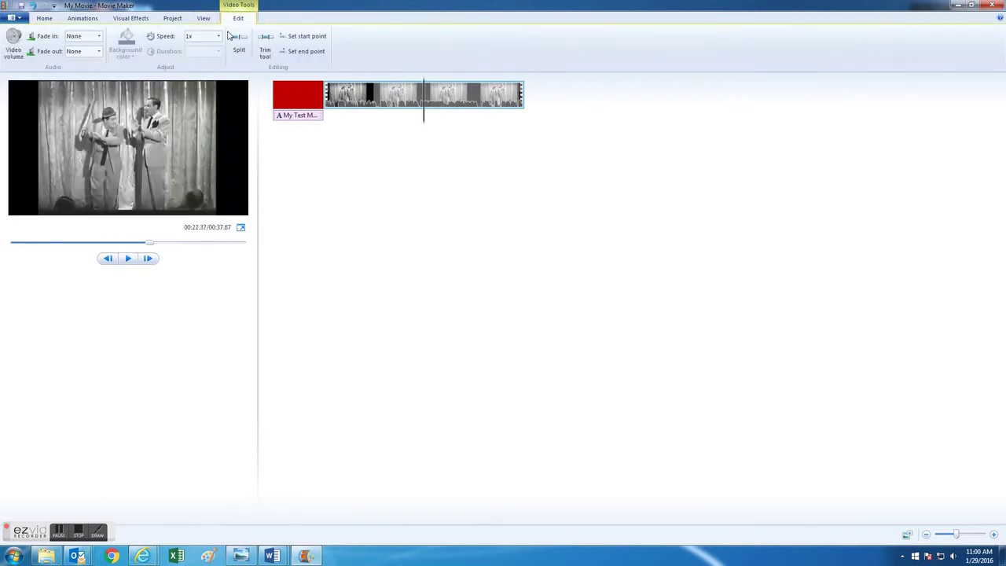
pyautogui.click(239, 44)
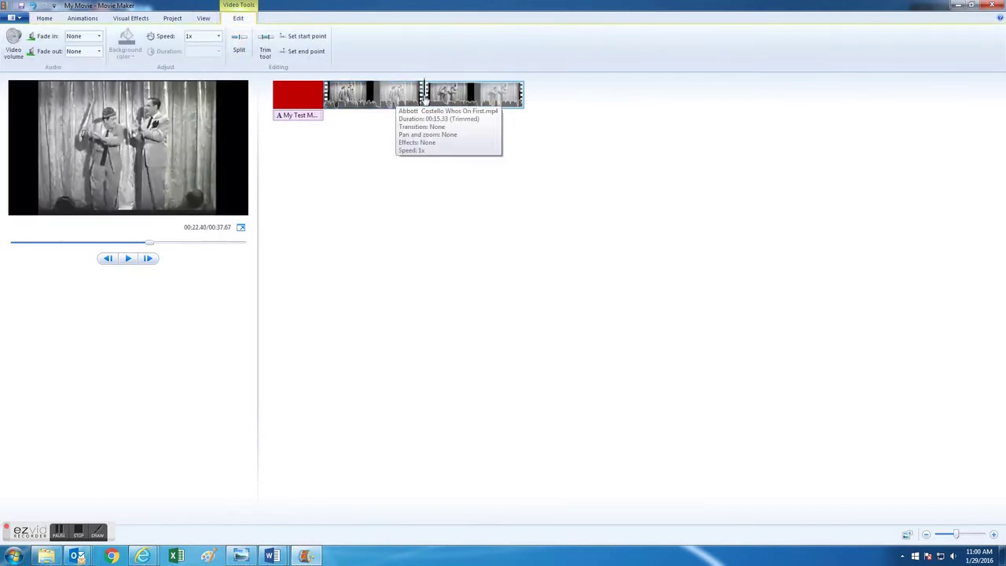
# Add Alex.jpg from the Pictures library and place it between the two halves of the split clip.
pyautogui.click(45, 18)
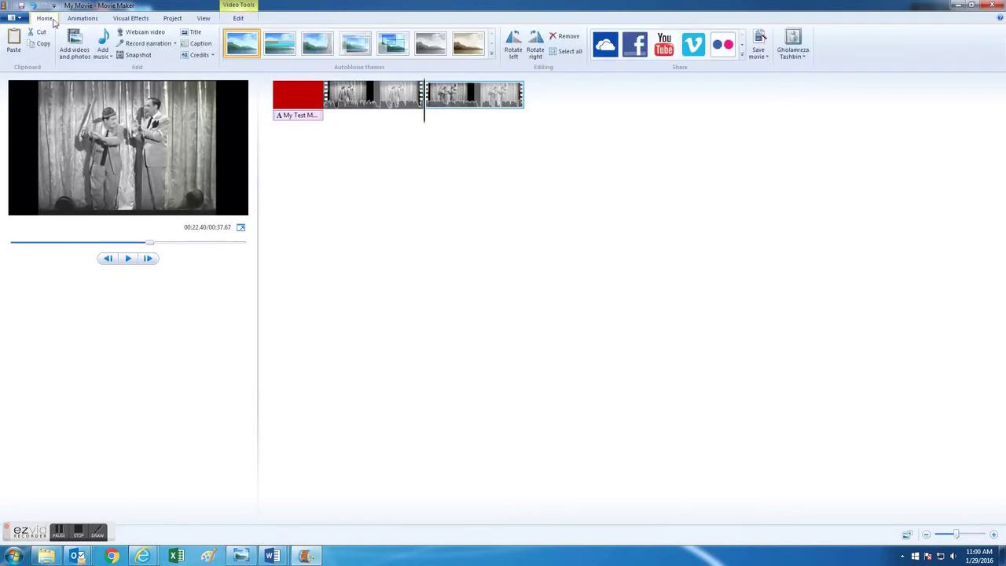
pyautogui.click(74, 39)
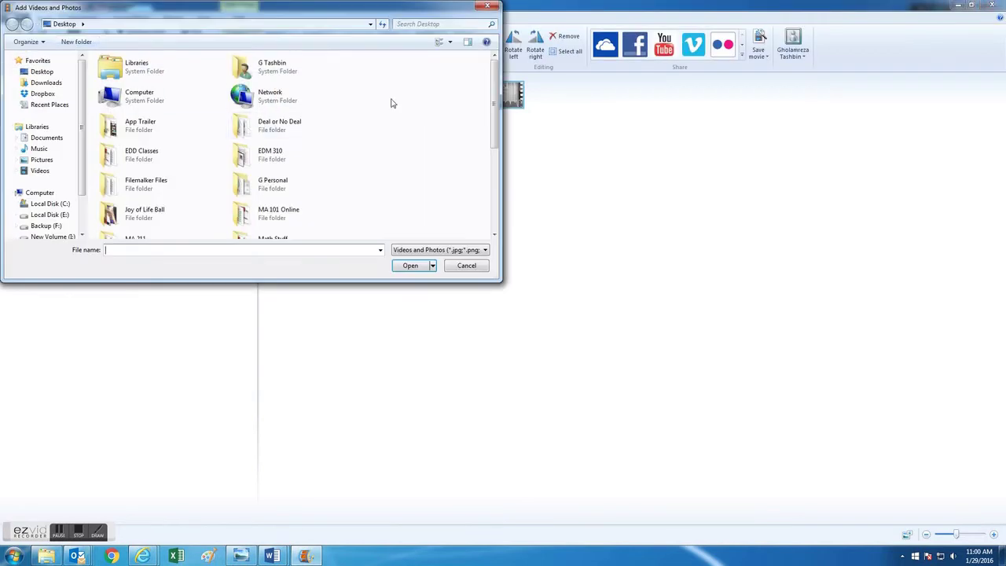
pyautogui.moveTo(496, 94); pyautogui.dragTo(494, 188)
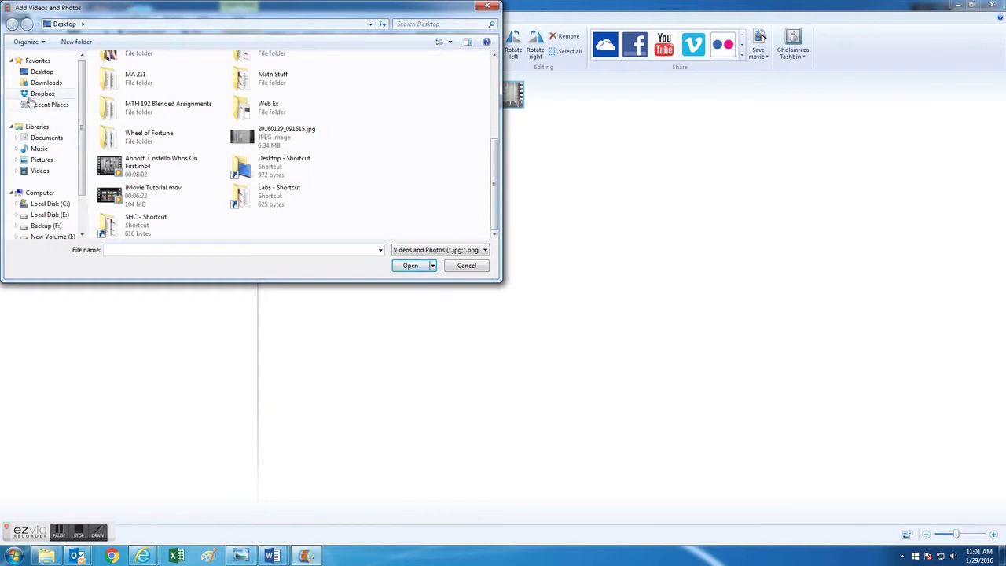
pyautogui.doubleClick(114, 145)
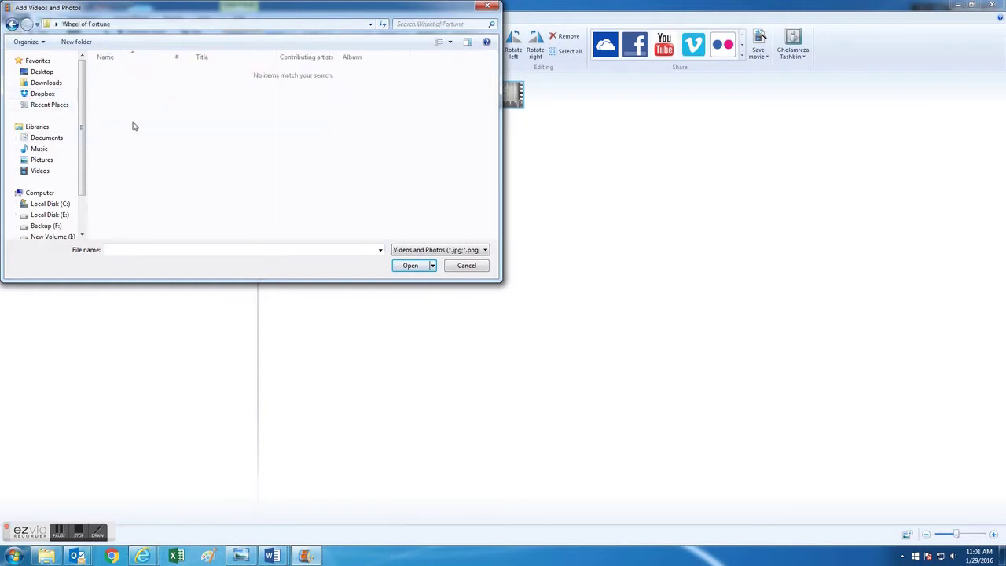
pyautogui.click(44, 165)
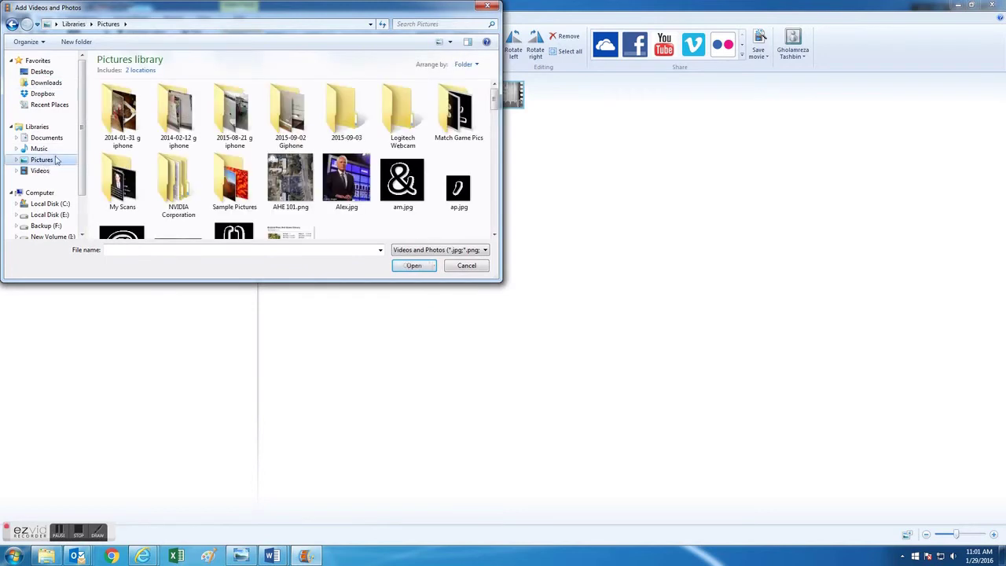
pyautogui.doubleClick(351, 177)
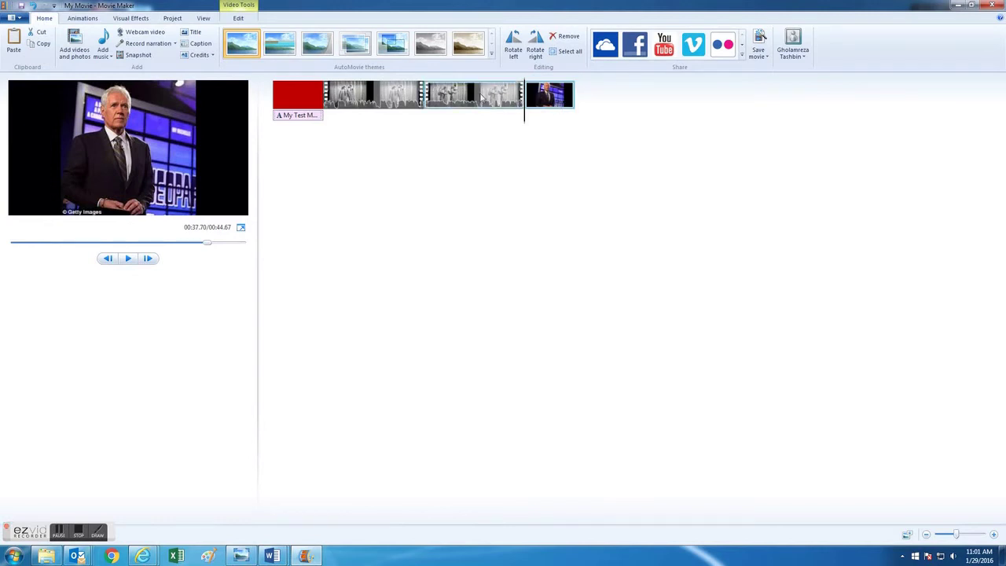
pyautogui.moveTo(549, 95); pyautogui.dragTo(436, 102)
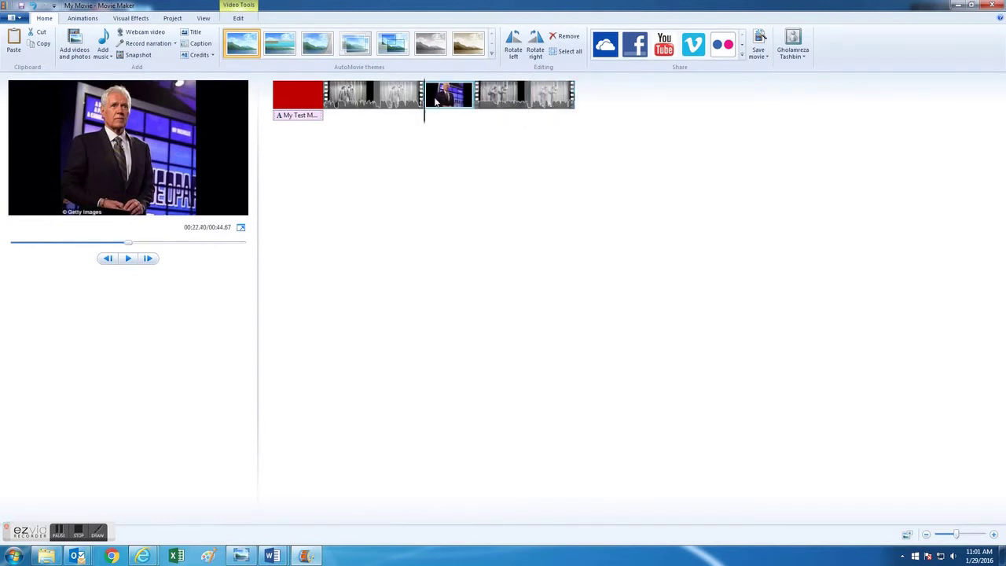
# Play the movie across the inserted picture to check the change between the clips.
pyautogui.click(374, 98)
pyautogui.click(130, 256)
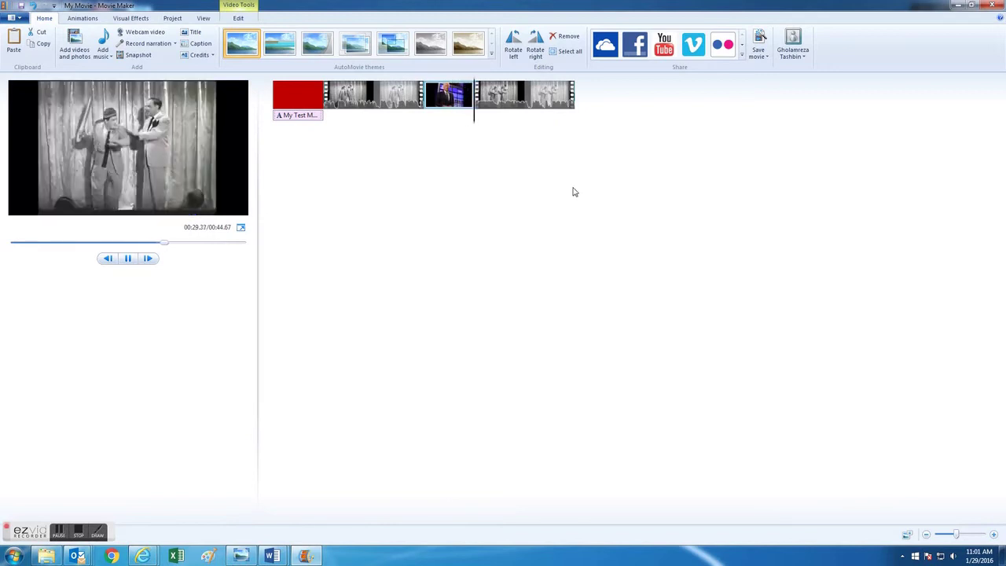
pyautogui.click(128, 258)
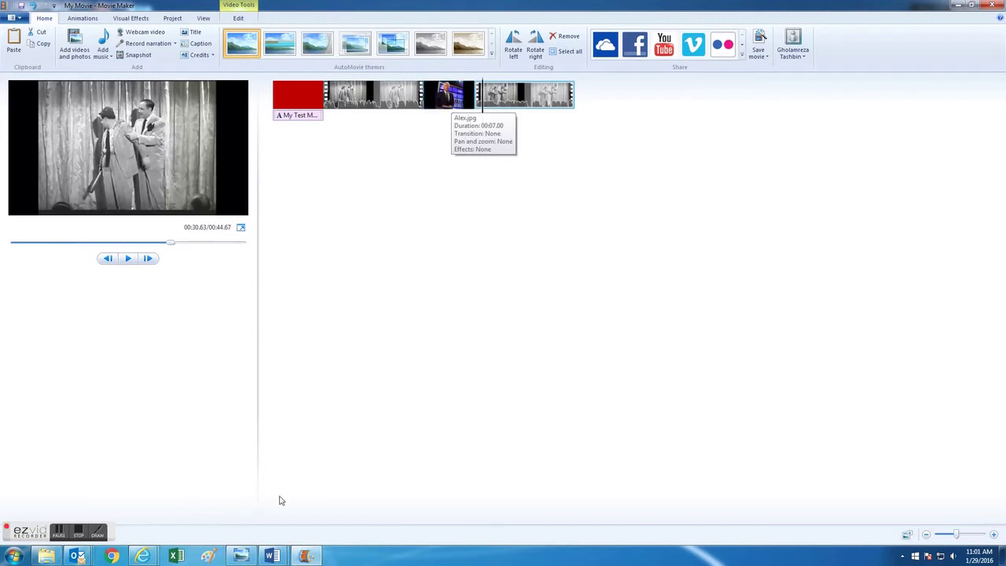
# Switch to the YouTube page in Internet Explorer and search for "jeopardy theme song".
pyautogui.moveTo(142, 556)
pyautogui.click(253, 493)
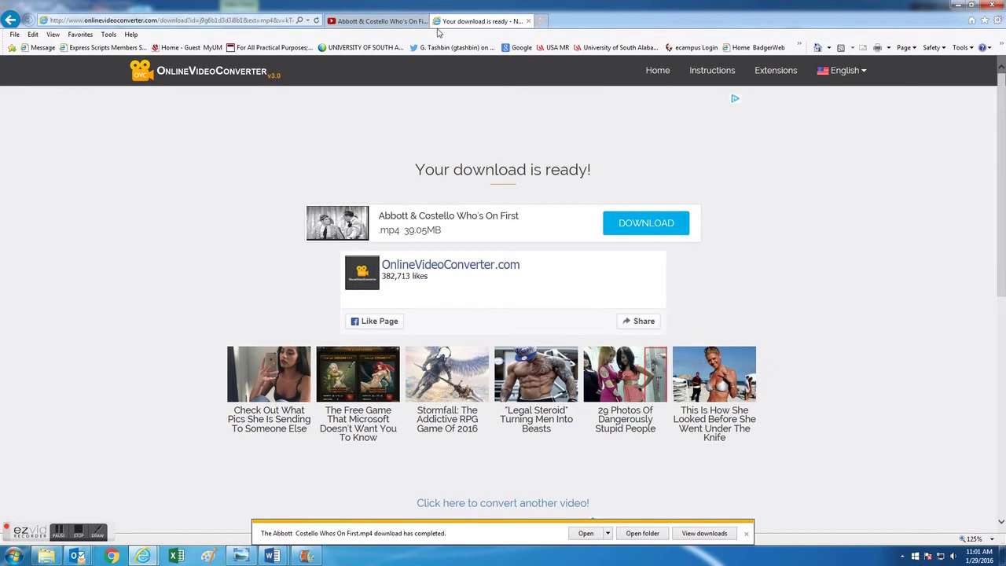
pyautogui.click(381, 21)
pyautogui.click(323, 73)
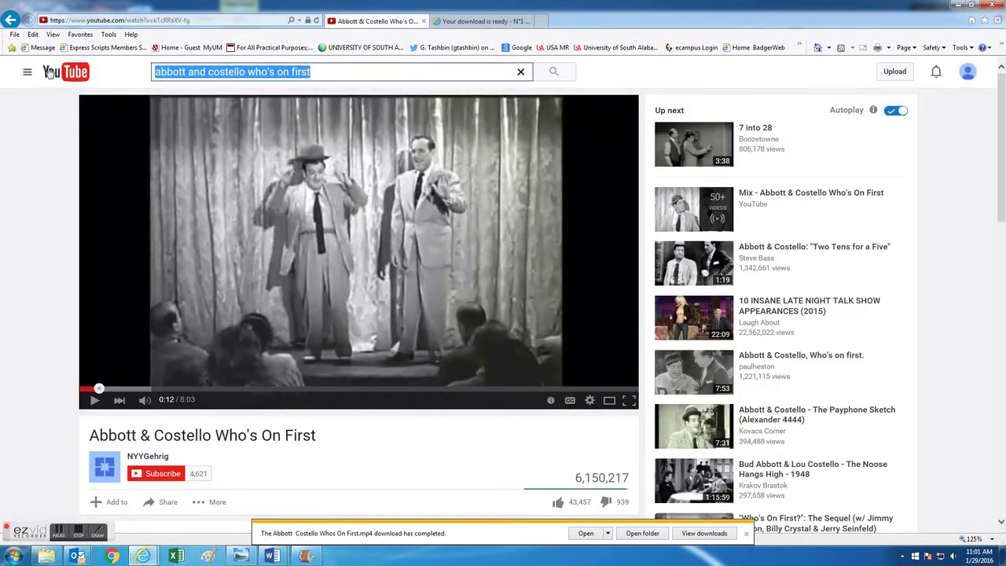
pyautogui.write('jep')
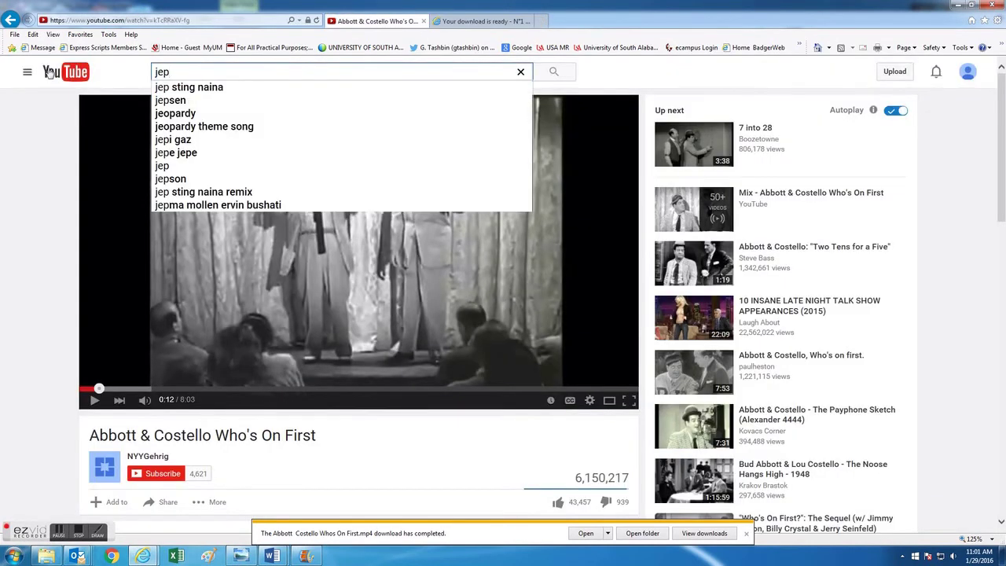
pyautogui.press('BackSpace')
pyautogui.write('a')
pyautogui.press('BackSpace')
pyautogui.write('o')
pyautogui.press('BackSpace')
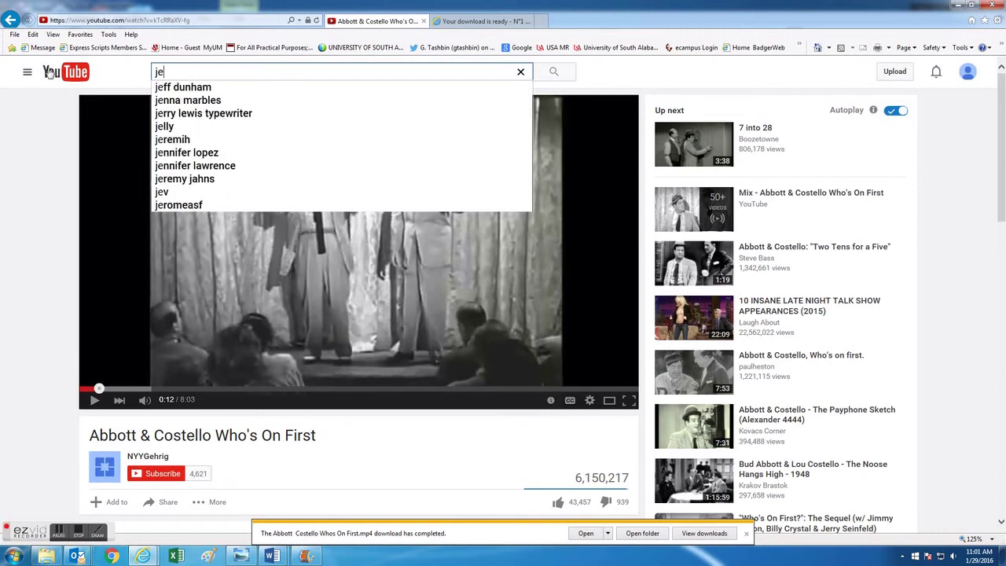
pyautogui.write('opardy')
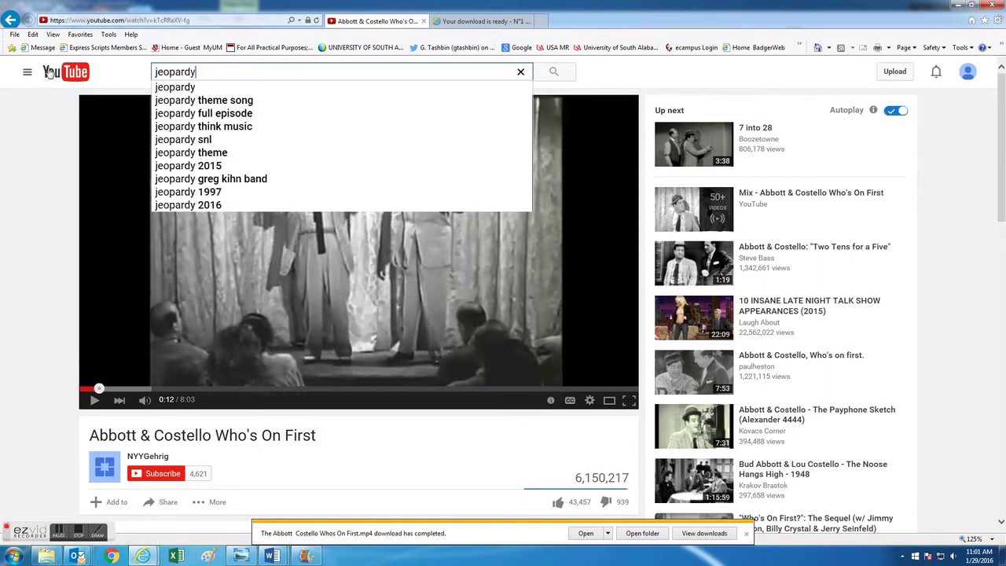
pyautogui.click(186, 100)
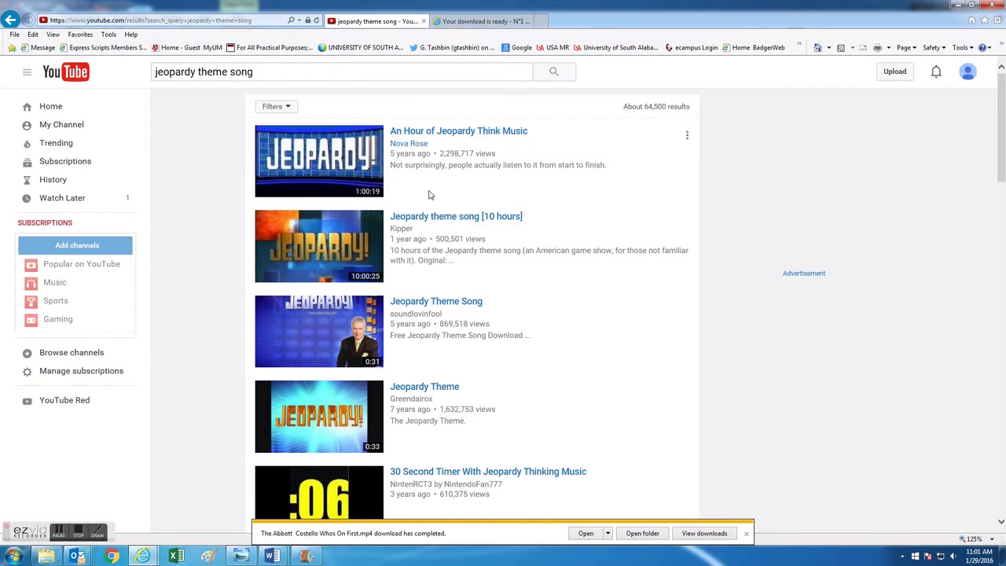
# Open the 0:31 video titled "Jeopardy Theme Song" from the search results and pause its playback.
pyautogui.scroll(-1, 430, 195)
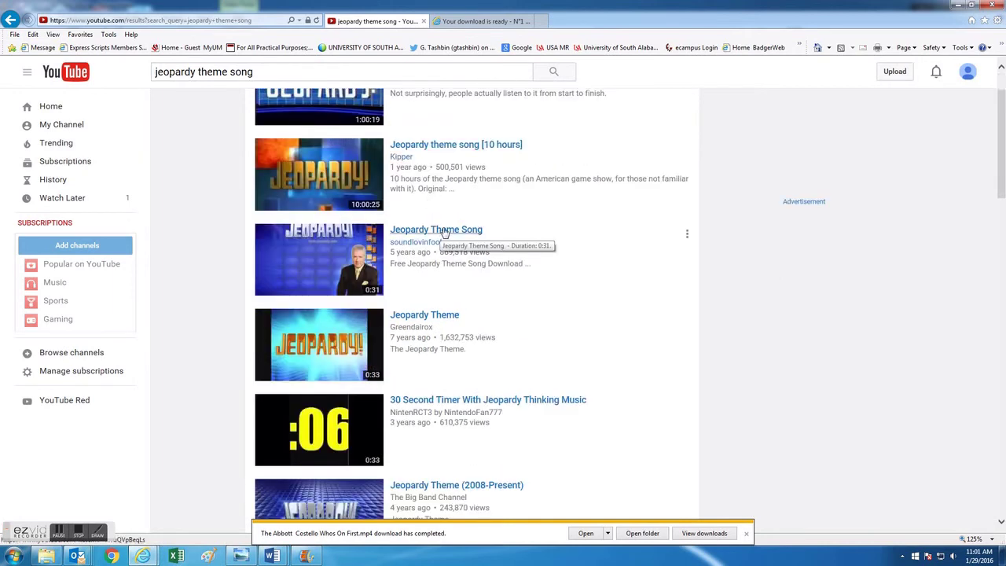
pyautogui.scroll(-1, 477, 212)
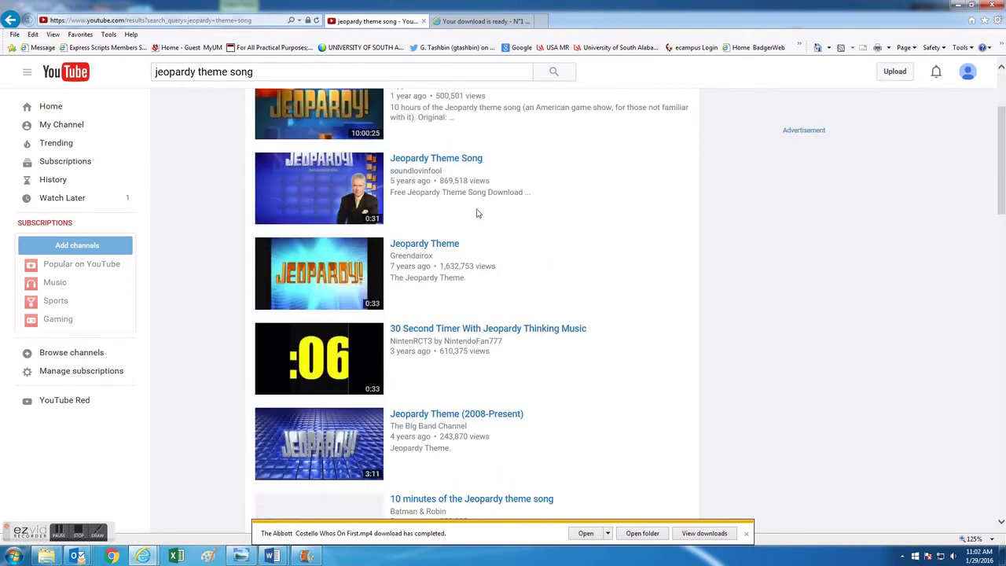
pyautogui.click(459, 159)
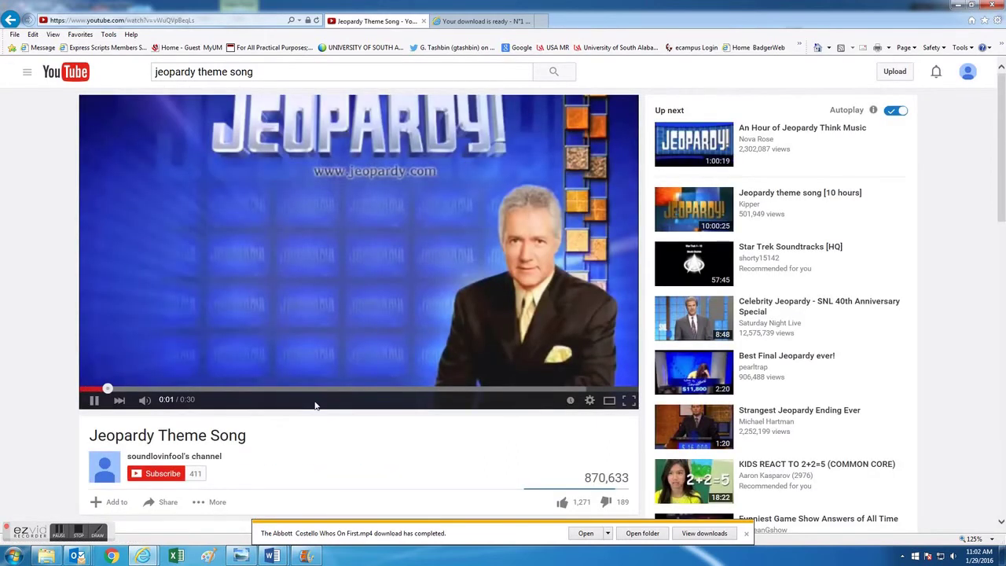
pyautogui.click(93, 400)
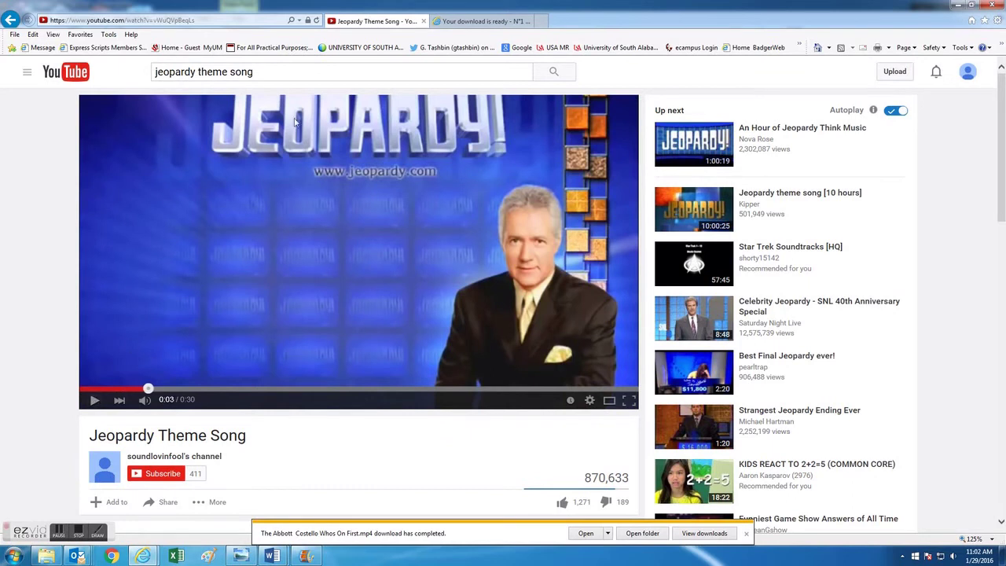
# Search Google for "youtube to mp3" in a new browser tab and open the youtube-mp3.org converter site.
pyautogui.click(494, 21)
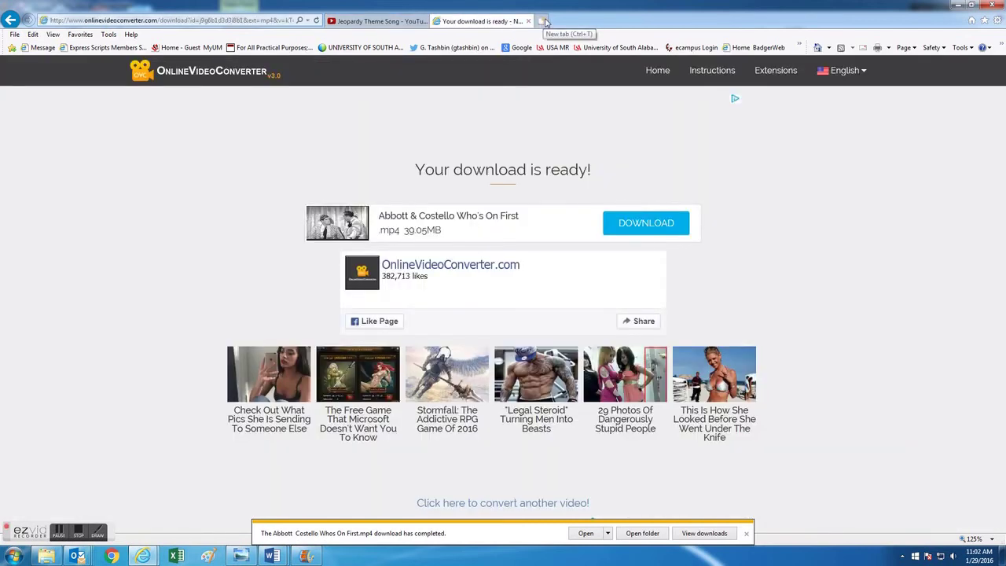
pyautogui.click(546, 22)
pyautogui.click(335, 274)
pyautogui.write('youtub to')
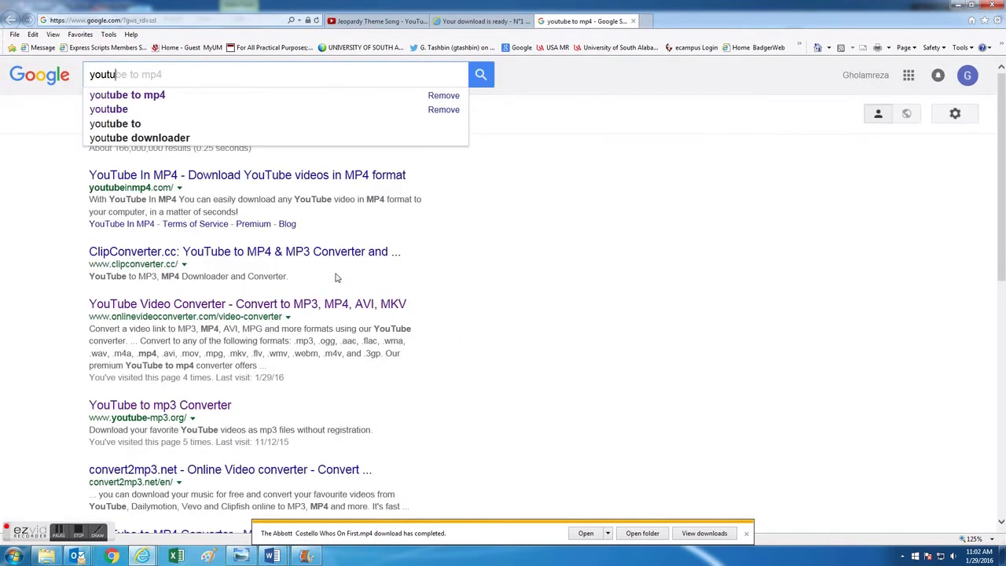
pyautogui.press('BackSpace')
pyautogui.press('BackSpace')
pyautogui.press('BackSpace')
pyautogui.press('BackSpace')
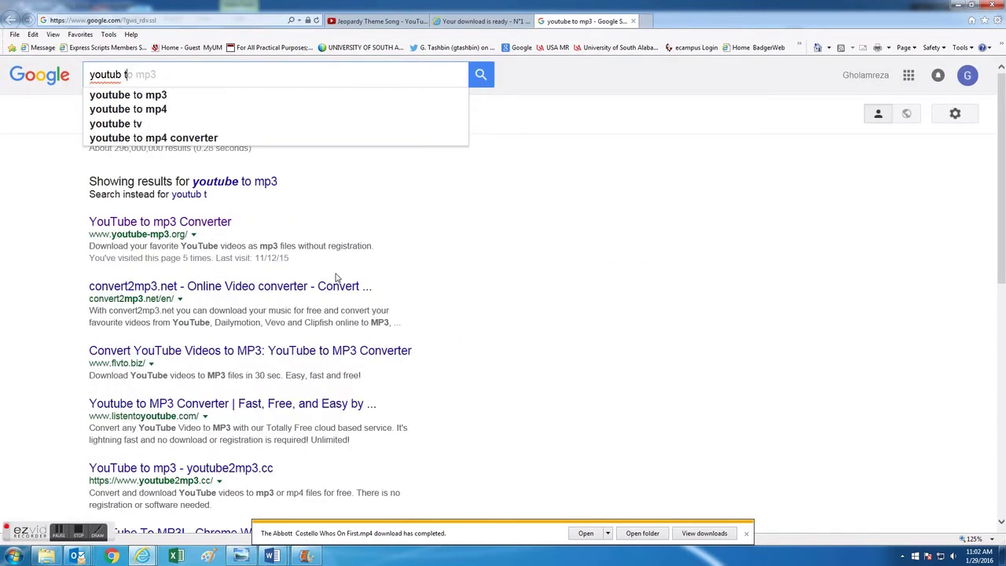
pyautogui.write('e to')
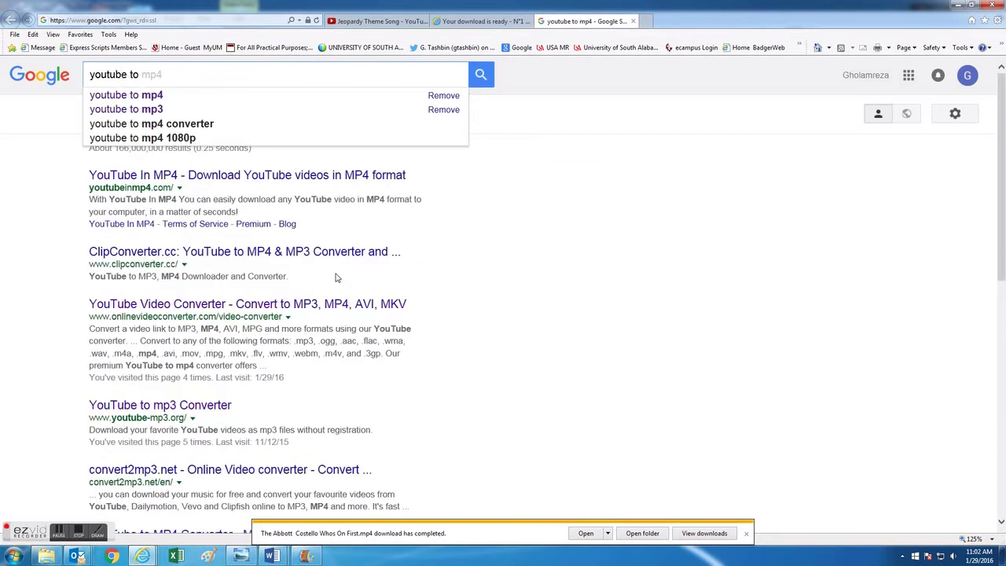
pyautogui.click(190, 114)
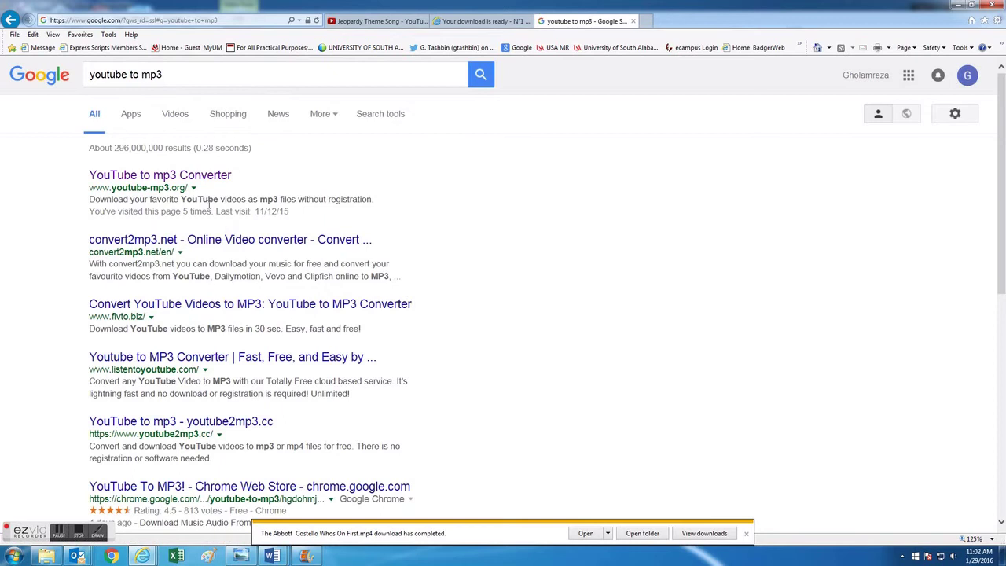
pyautogui.click(192, 178)
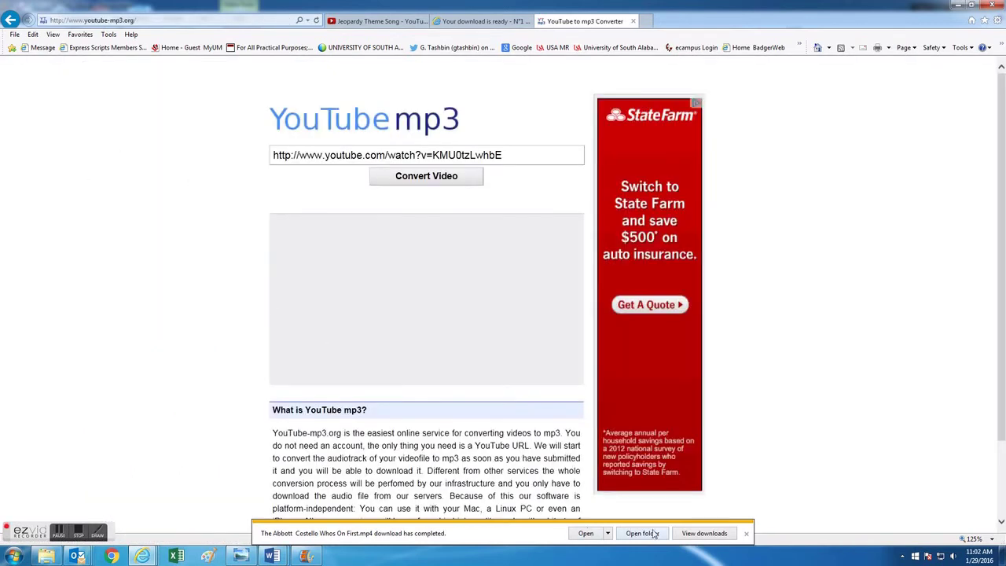
# Copy the Jeopardy Theme Song video's web address into the YouTube mp3 converter and convert the video.
pyautogui.click(387, 20)
pyautogui.click(211, 21)
pyautogui.hotkey('ctrl', 'c')
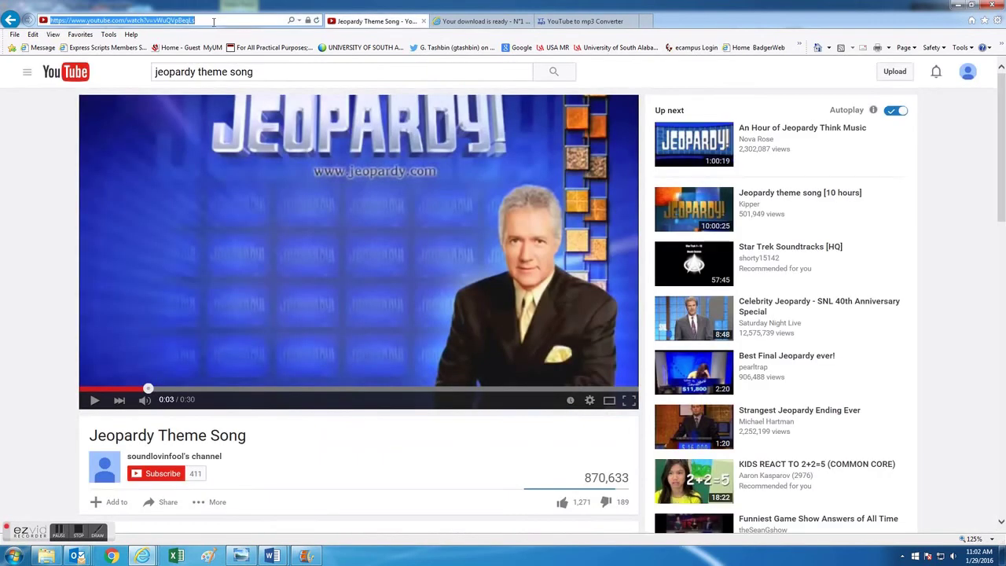
pyautogui.click(584, 23)
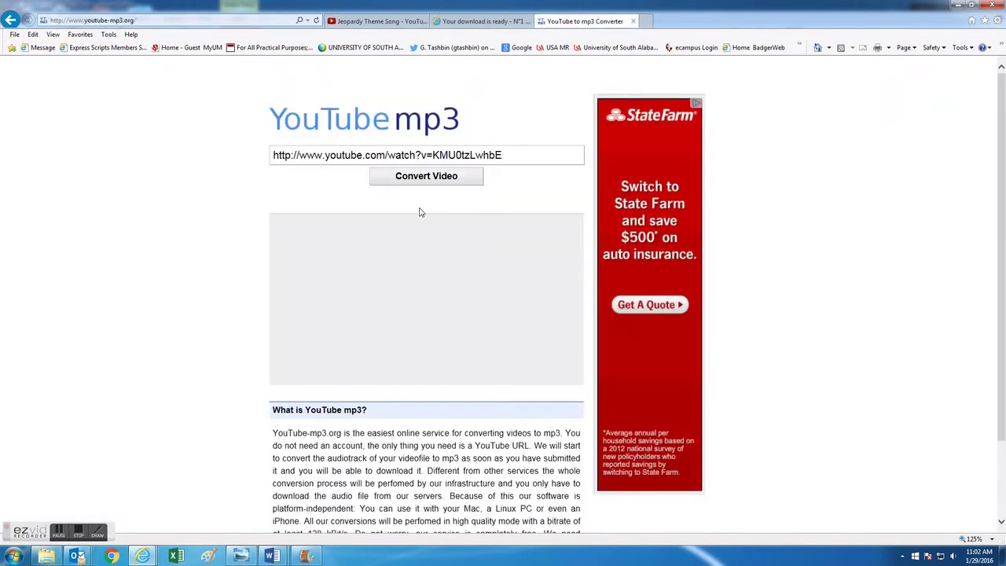
pyautogui.click(428, 161)
pyautogui.hotkey('ctrl', 'v')
pyautogui.click(425, 176)
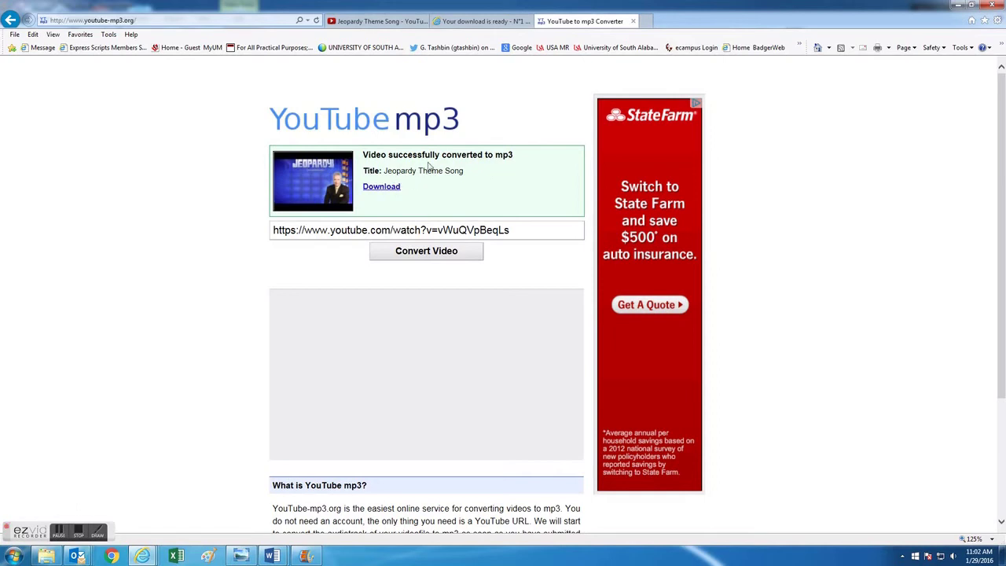
# Download the converted audio and save it to the Desktop as Jeopardy Theme Song.mp3.
pyautogui.click(387, 190)
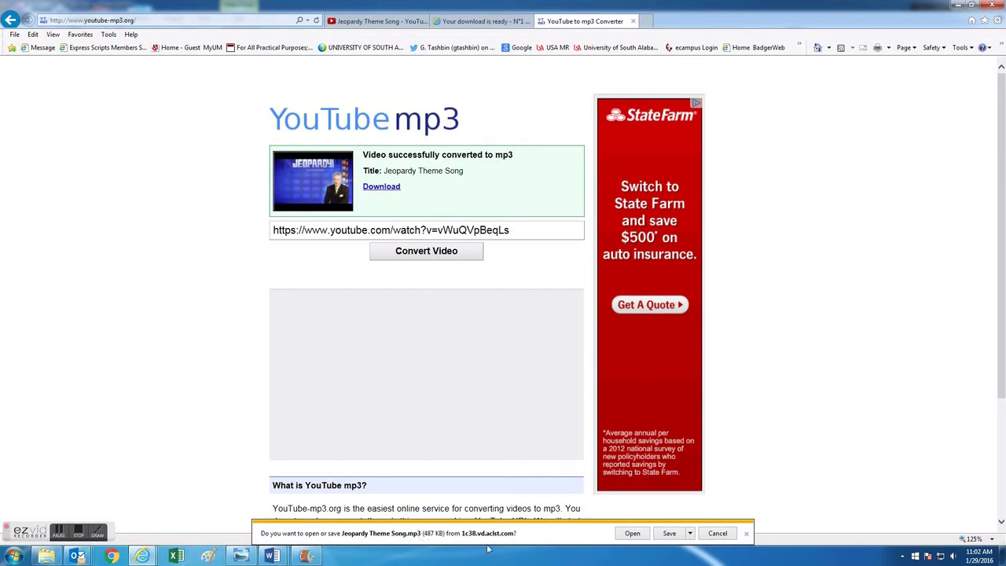
pyautogui.click(690, 533)
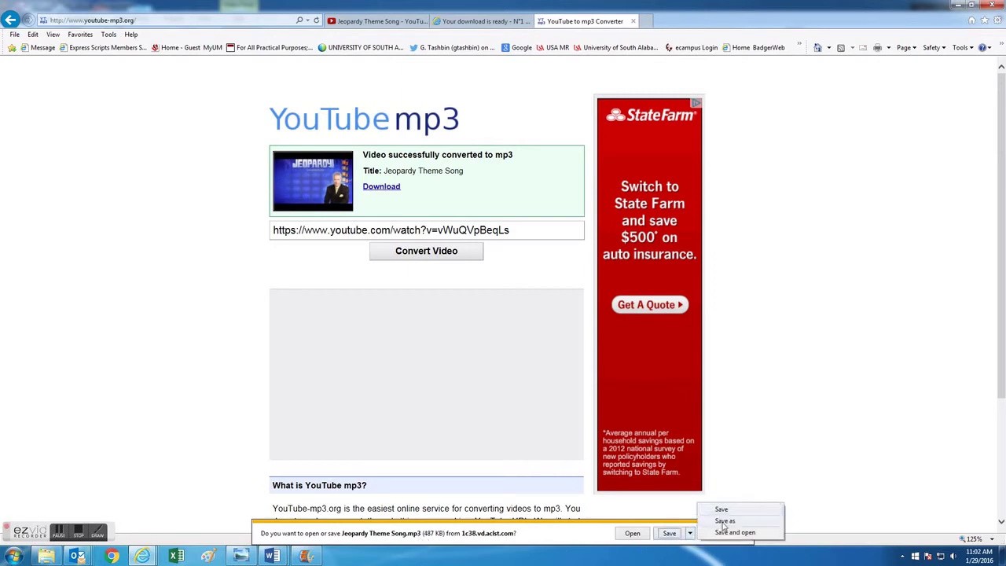
pyautogui.click(726, 519)
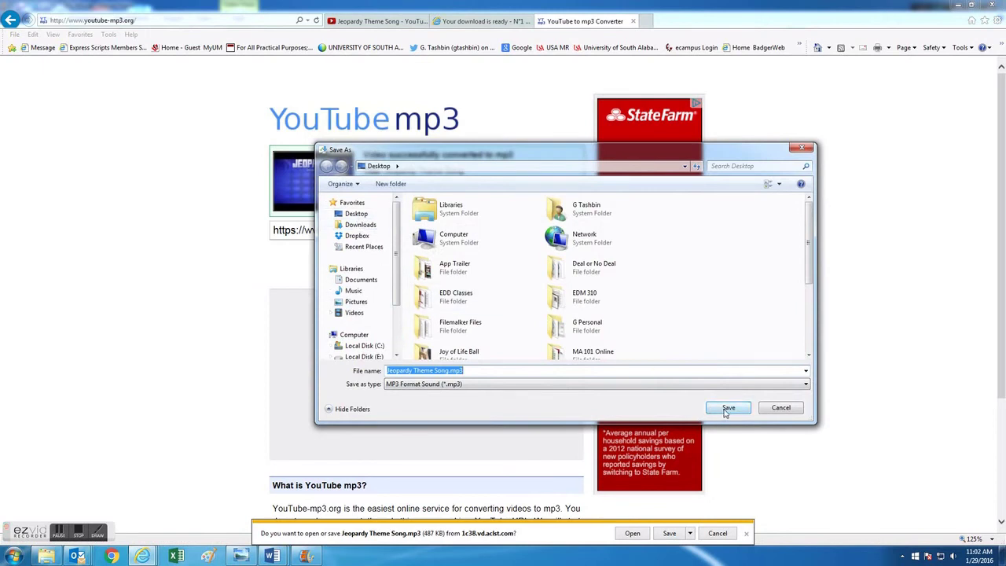
pyautogui.click(351, 215)
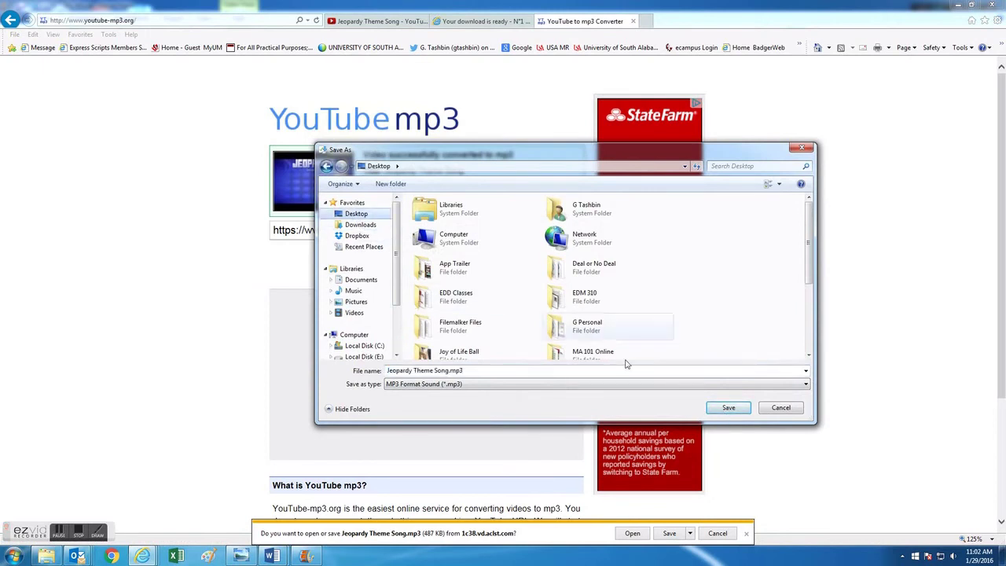
pyautogui.click(728, 407)
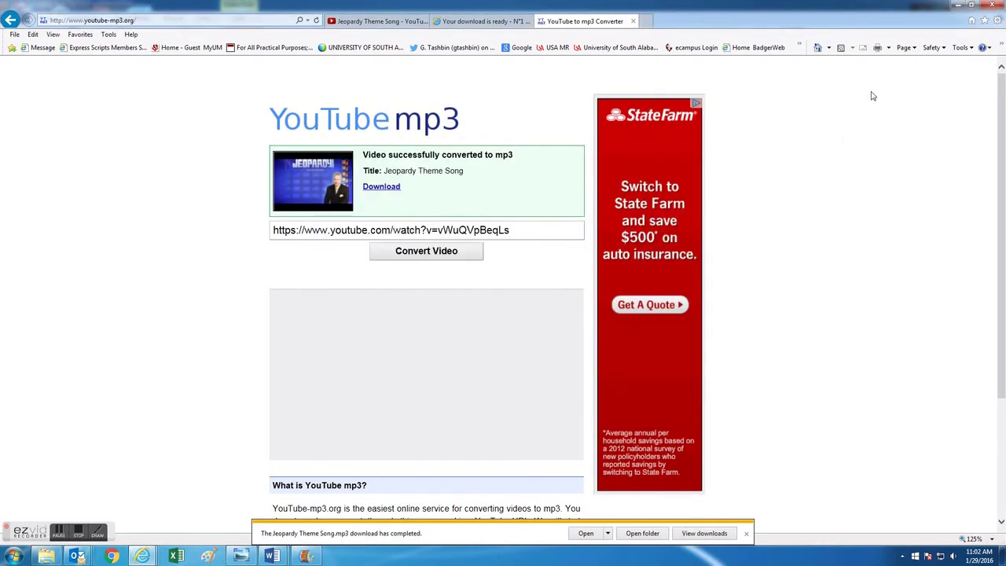
pyautogui.click(308, 556)
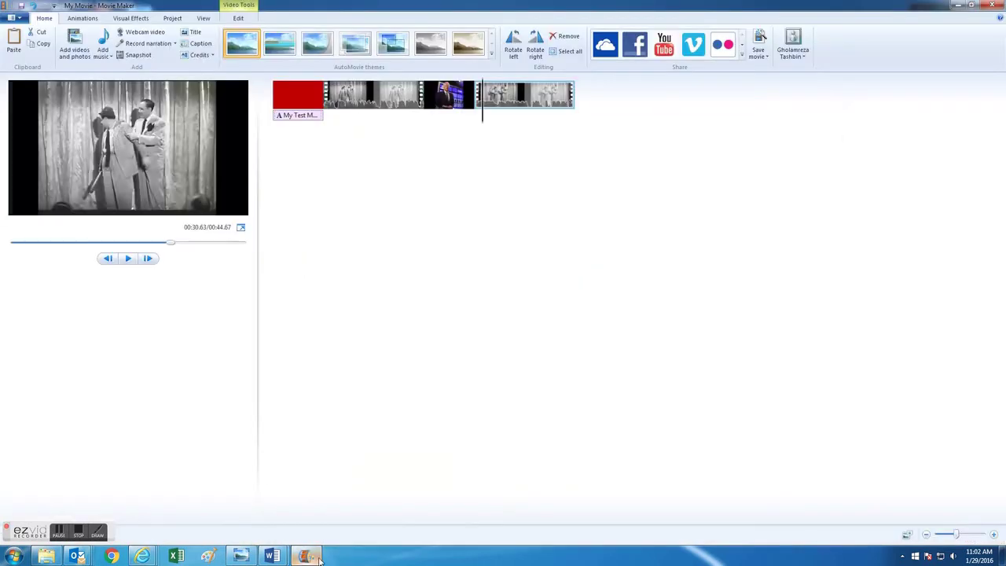
pyautogui.click(442, 96)
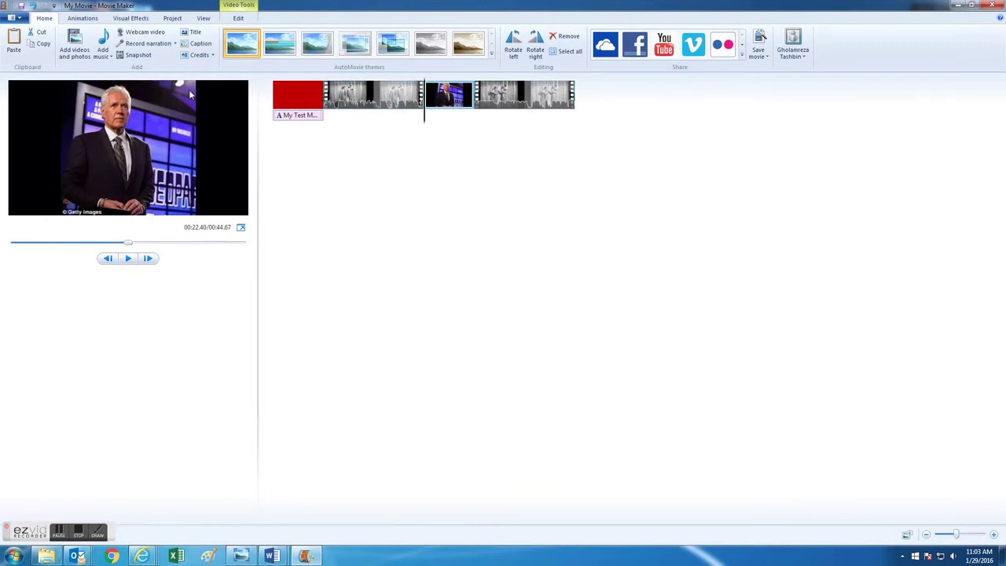
pyautogui.click(100, 48)
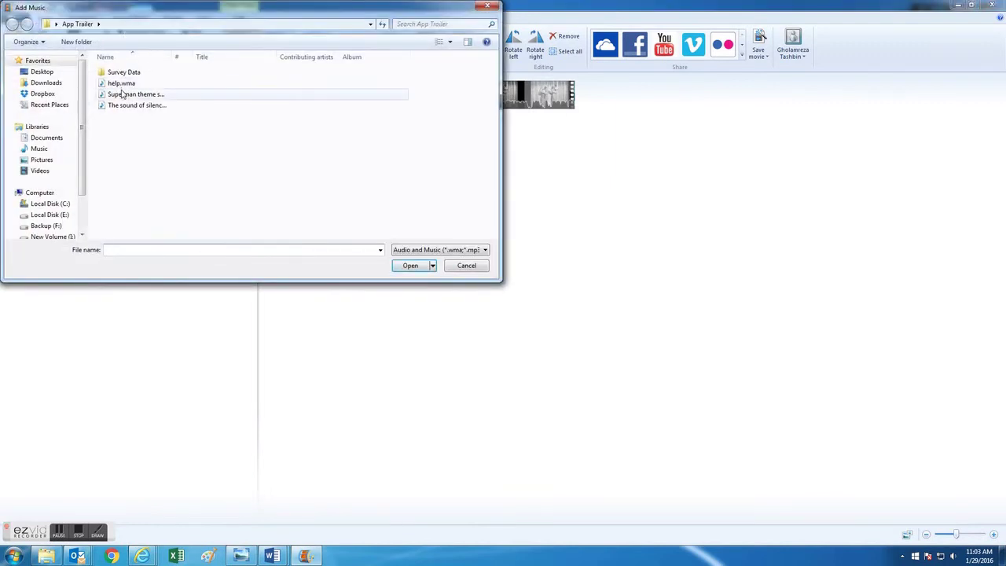
pyautogui.click(42, 72)
pyautogui.moveTo(494, 118); pyautogui.dragTo(495, 193)
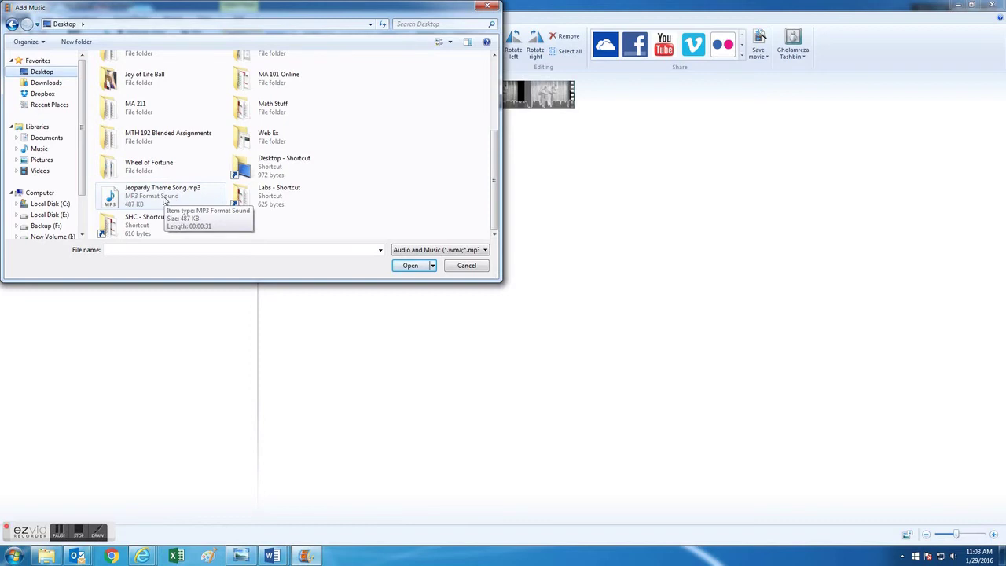
pyautogui.click(471, 267)
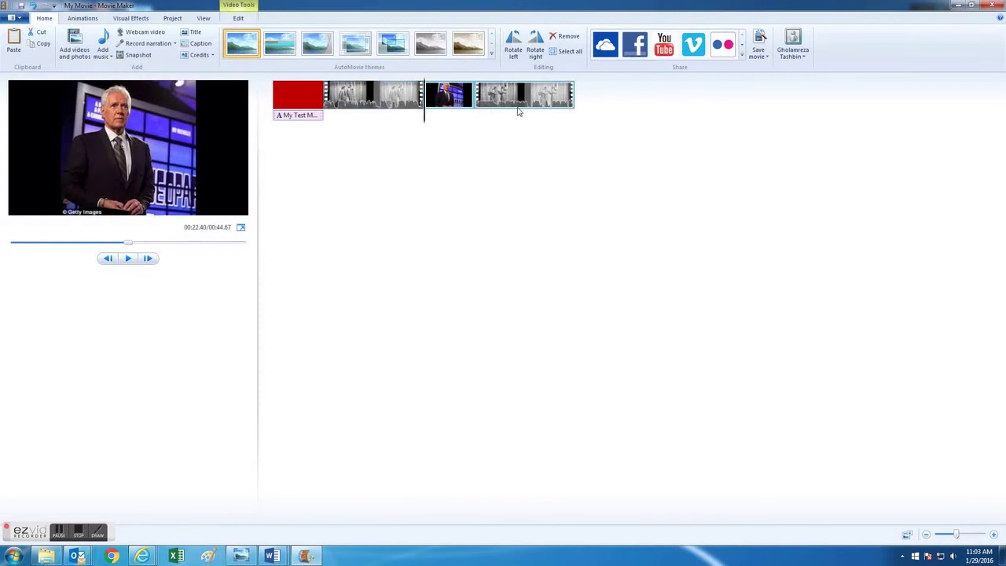
# Minimize the Movie Maker and browser windows and start Audacity from the desktop.
pyautogui.click(956, 6)
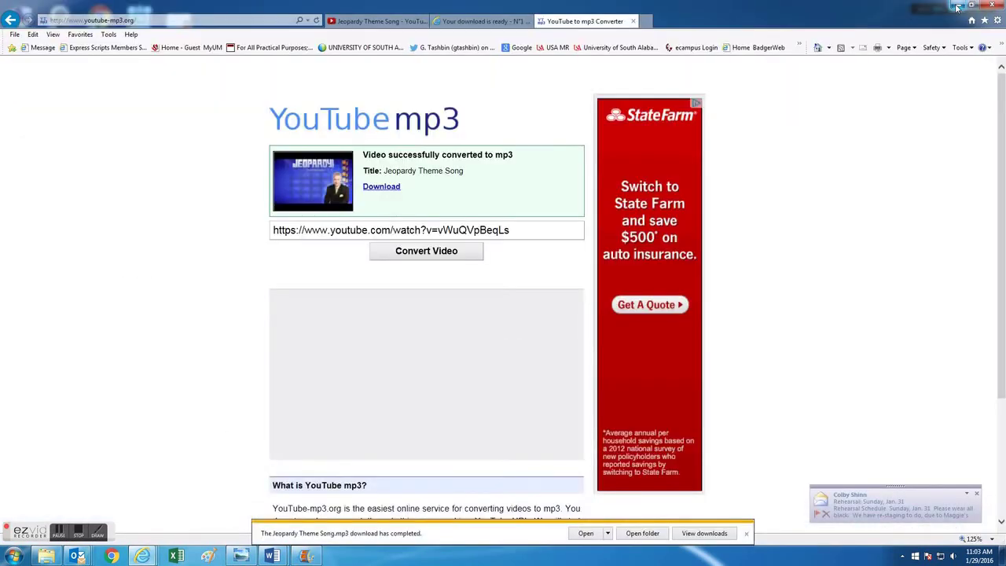
pyautogui.click(956, 6)
pyautogui.doubleClick(19, 345)
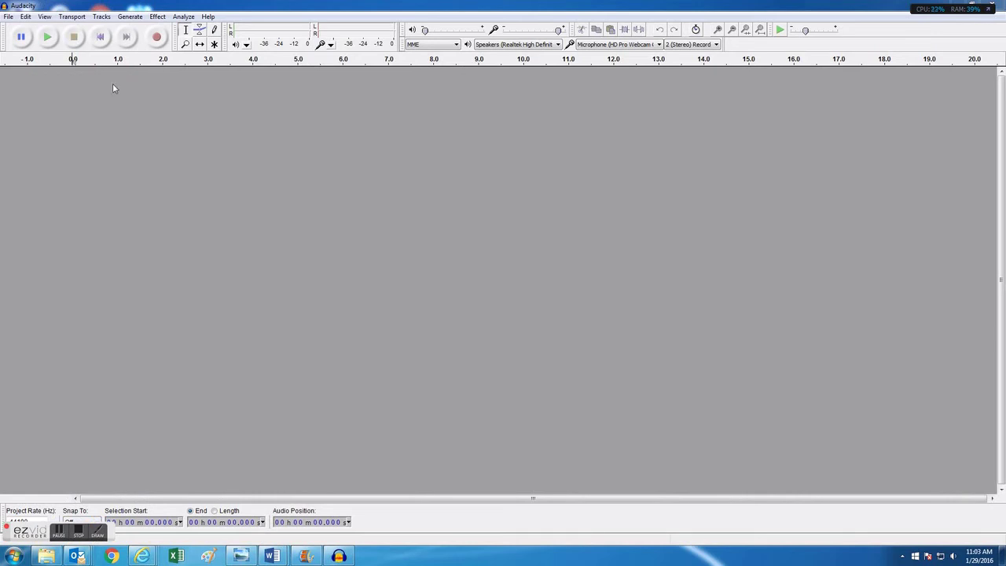
# Open Jeopardy Theme Song.mp3 from the Desktop and play its first few seconds.
pyautogui.click(9, 16)
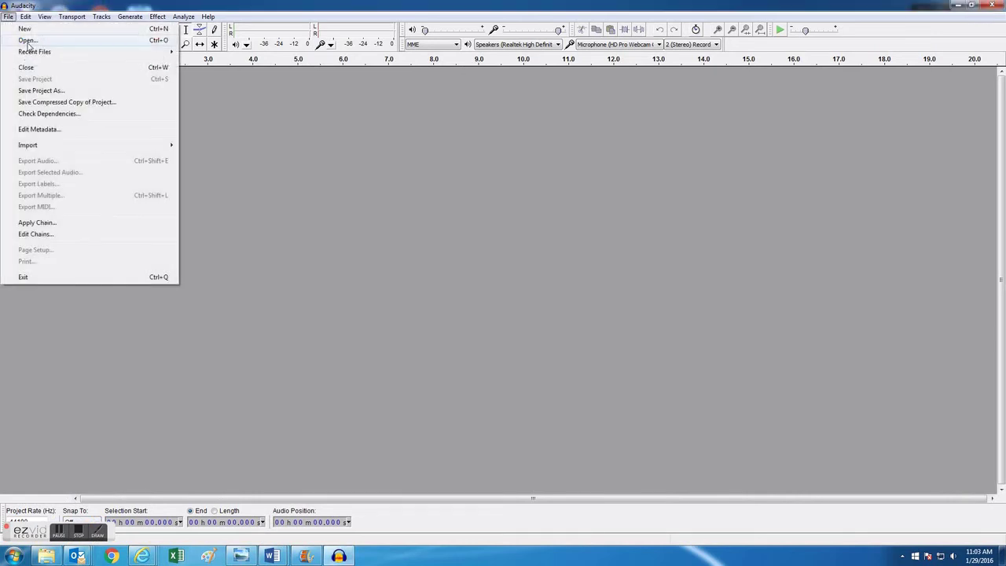
pyautogui.click(28, 45)
pyautogui.click(47, 106)
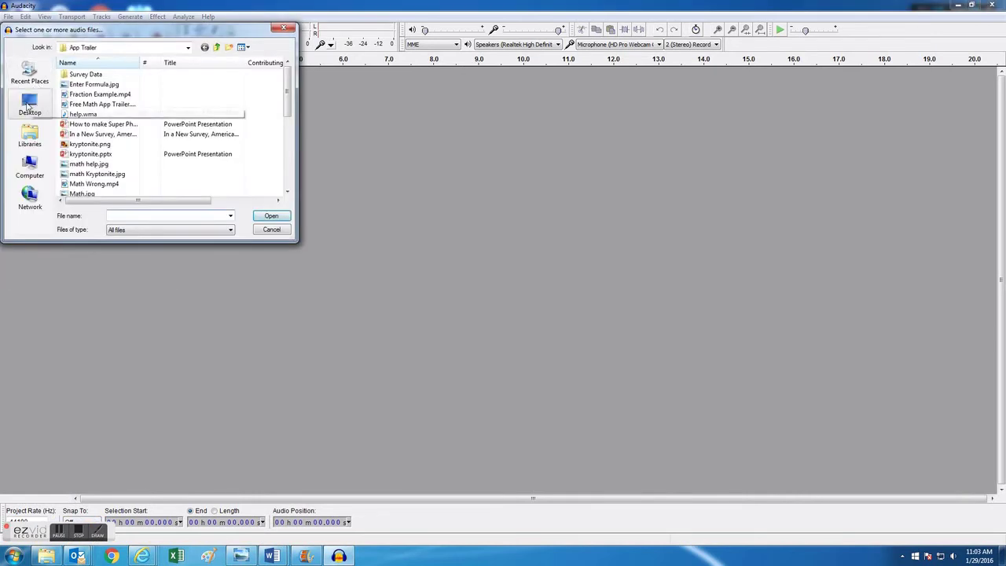
pyautogui.scroll(-4, 296, 162)
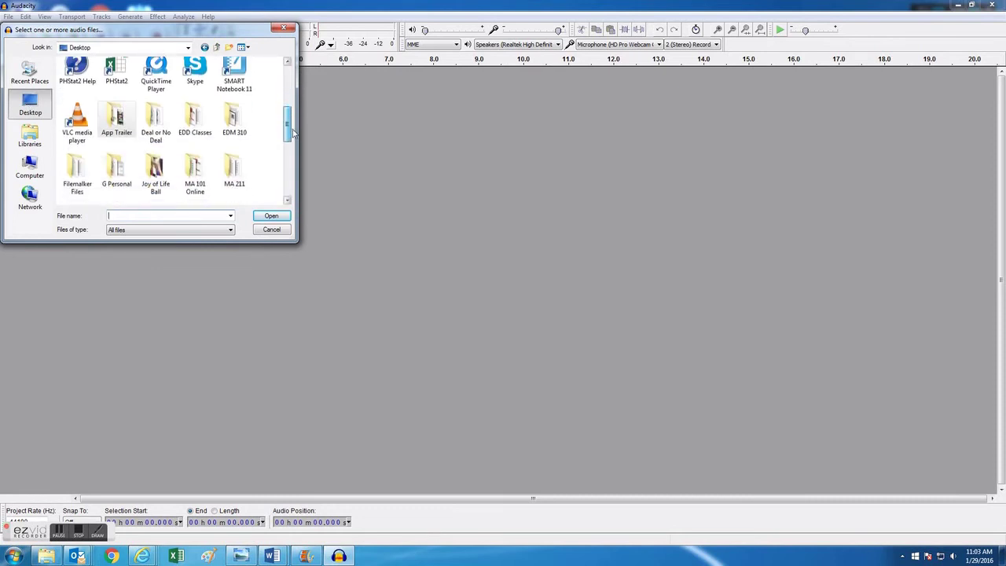
pyautogui.scroll(-2, 296, 162)
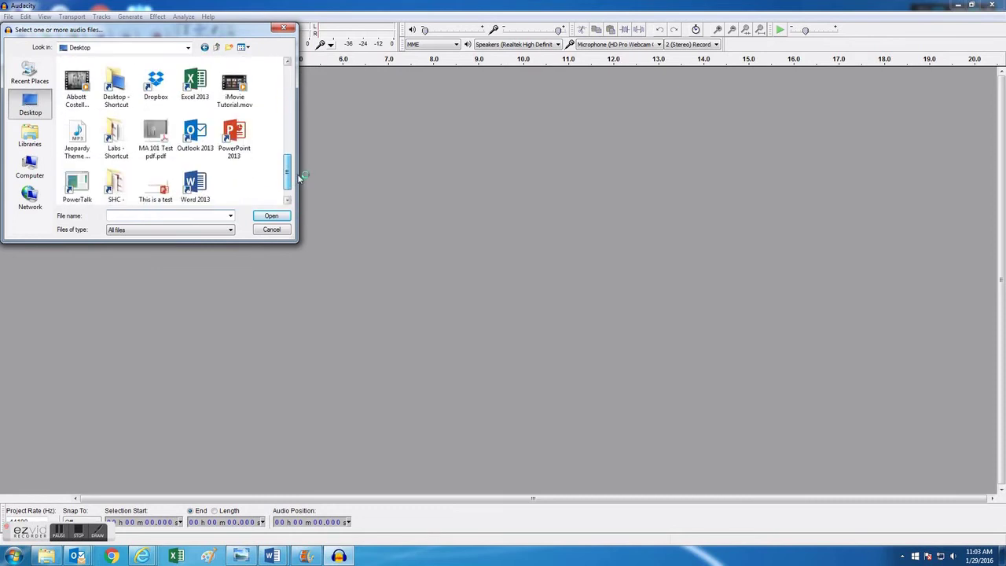
pyautogui.doubleClick(89, 142)
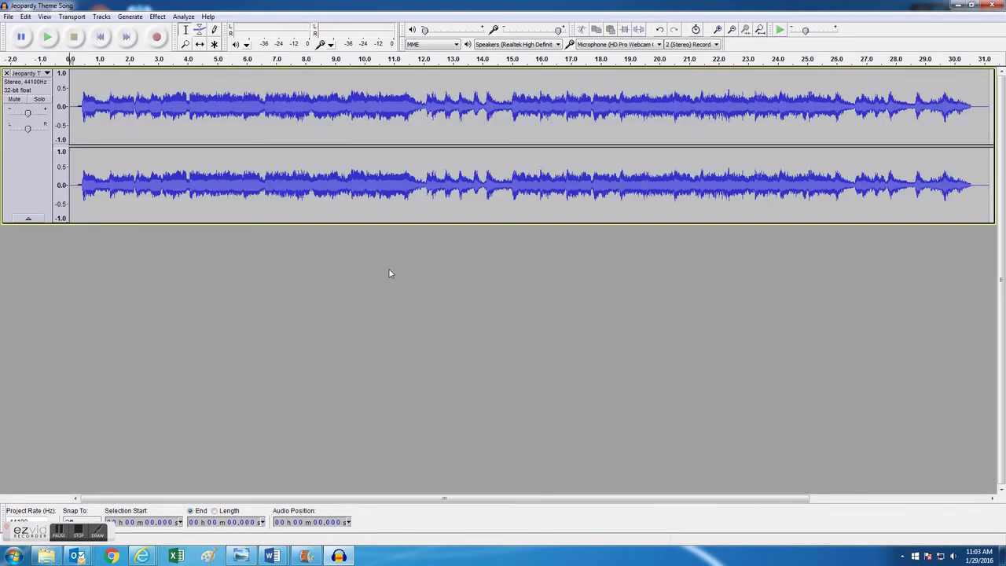
pyautogui.click(45, 38)
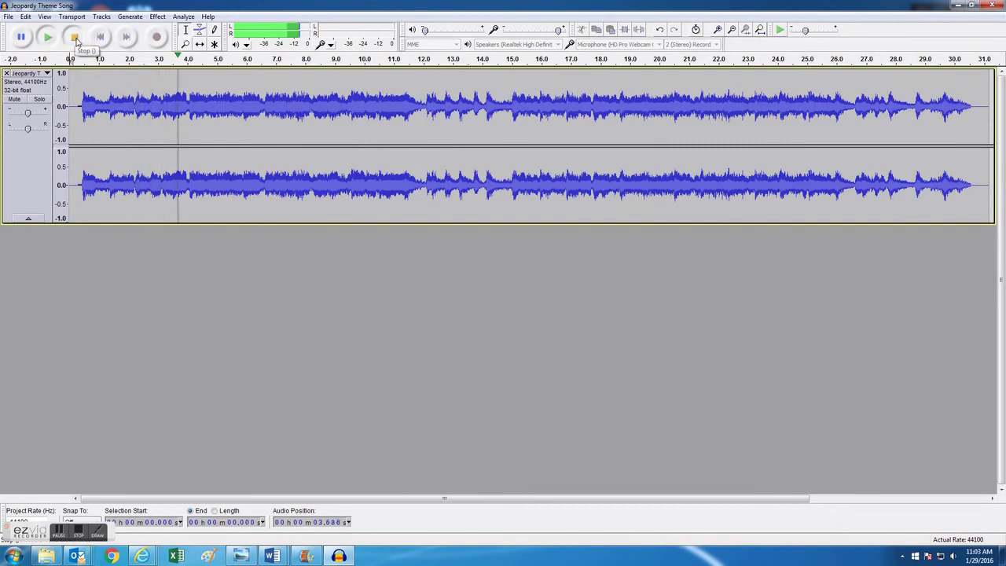
pyautogui.click(73, 37)
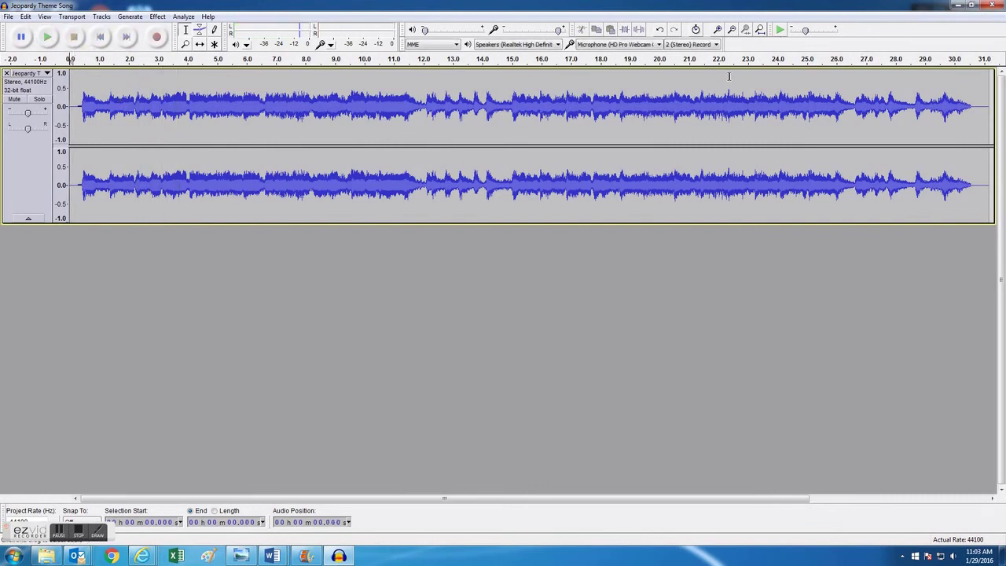
# Delete the second half of the theme song, from about 15 seconds to the end of the track.
pyautogui.click(512, 100)
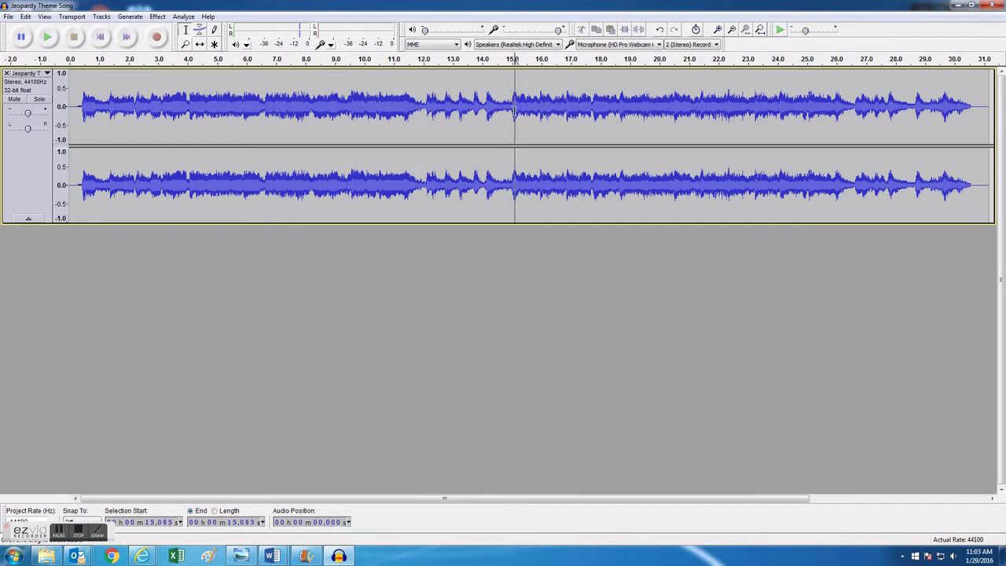
pyautogui.click(511, 110)
pyautogui.moveTo(517, 113); pyautogui.dragTo(992, 141)
pyautogui.press('Delete')
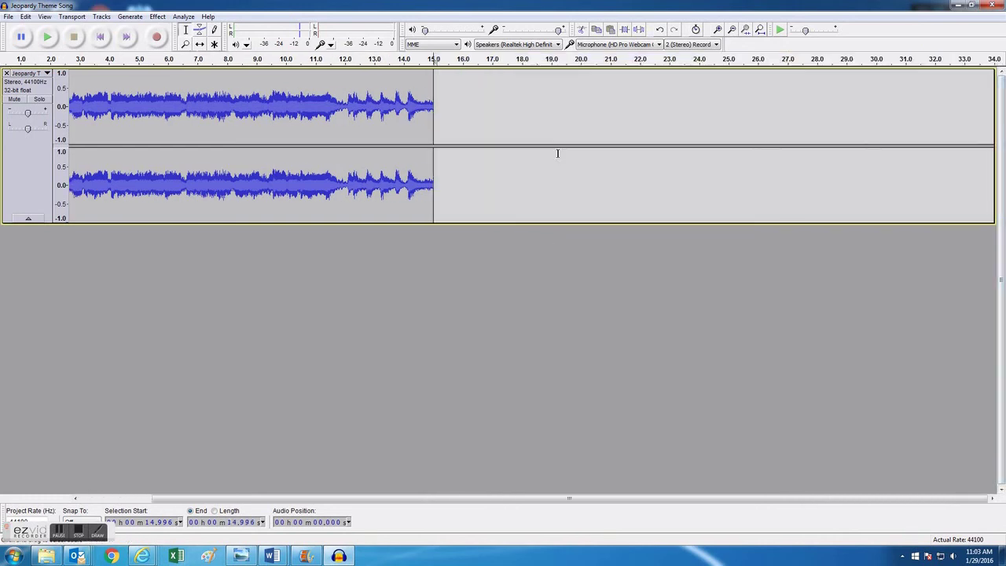
pyautogui.moveTo(424, 498); pyautogui.dragTo(305, 495)
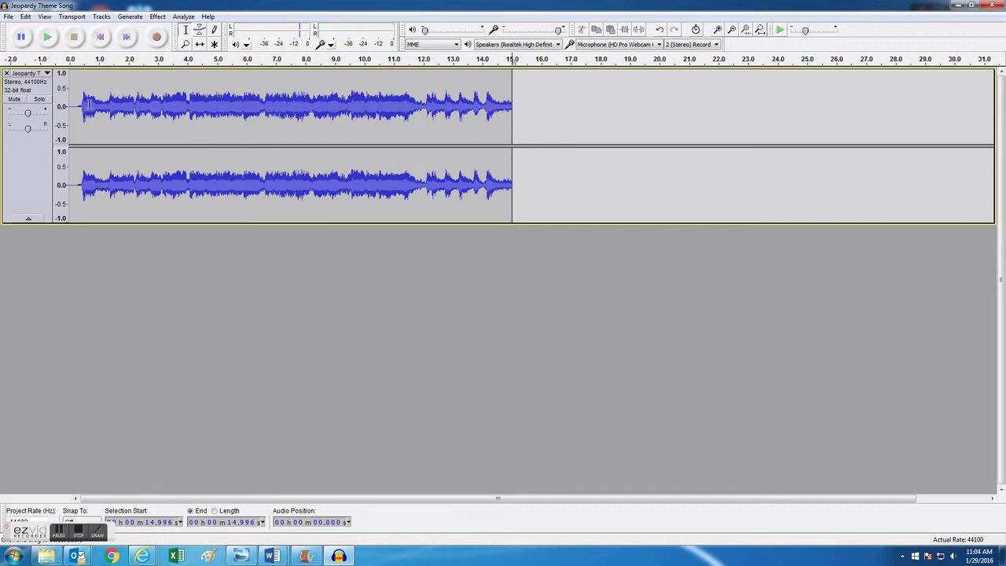
# Delete the silent first 0.355 seconds of the track and play the trimmed beginning.
pyautogui.moveTo(80, 105); pyautogui.dragTo(67, 109)
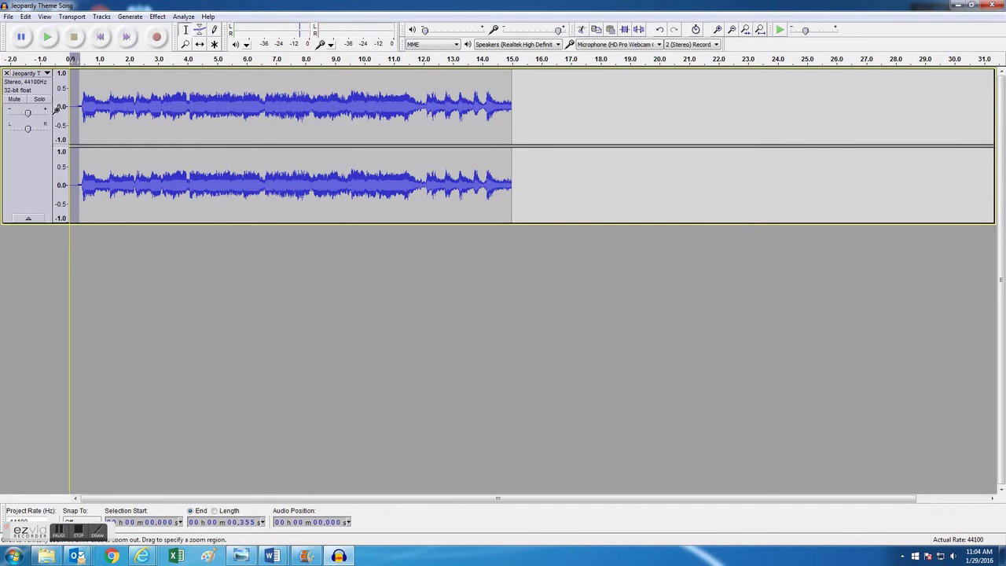
pyautogui.press('Delete')
pyautogui.click(49, 38)
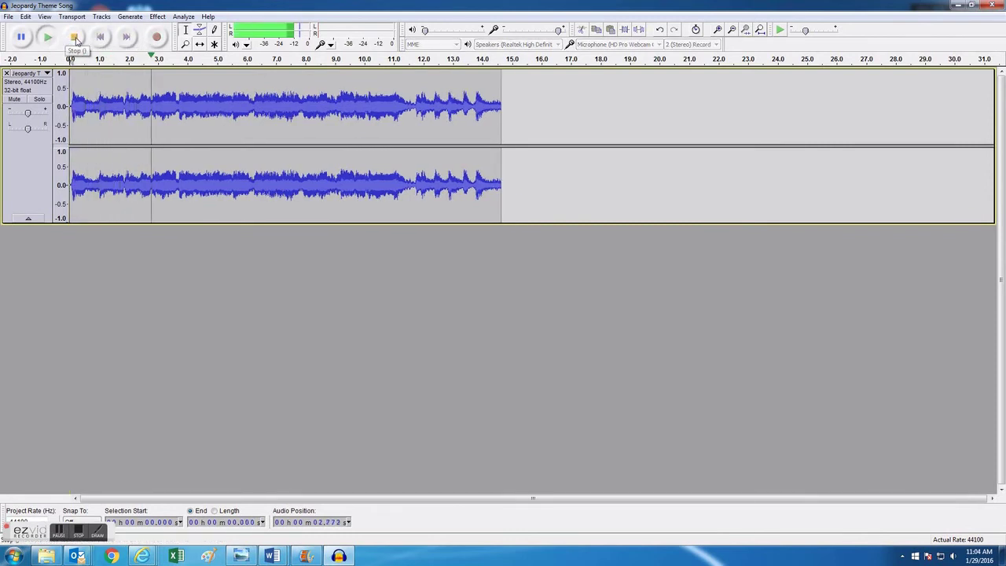
pyautogui.click(75, 38)
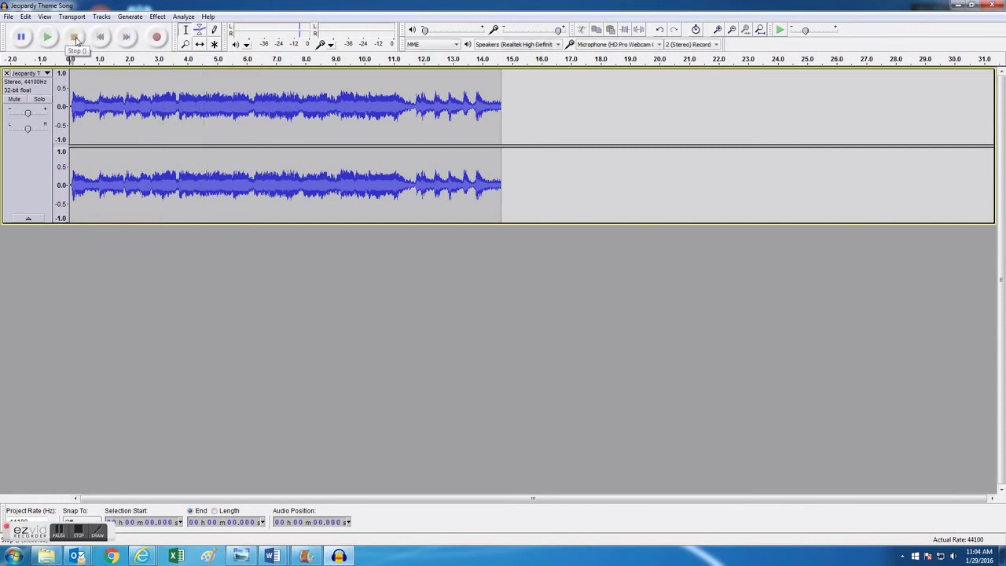
# Export the trimmed audio to the Desktop as Jeopardy Theme Song in WAV (Microsoft) signed 16 bit PCM format, keeping the metadata as is.
pyautogui.click(8, 16)
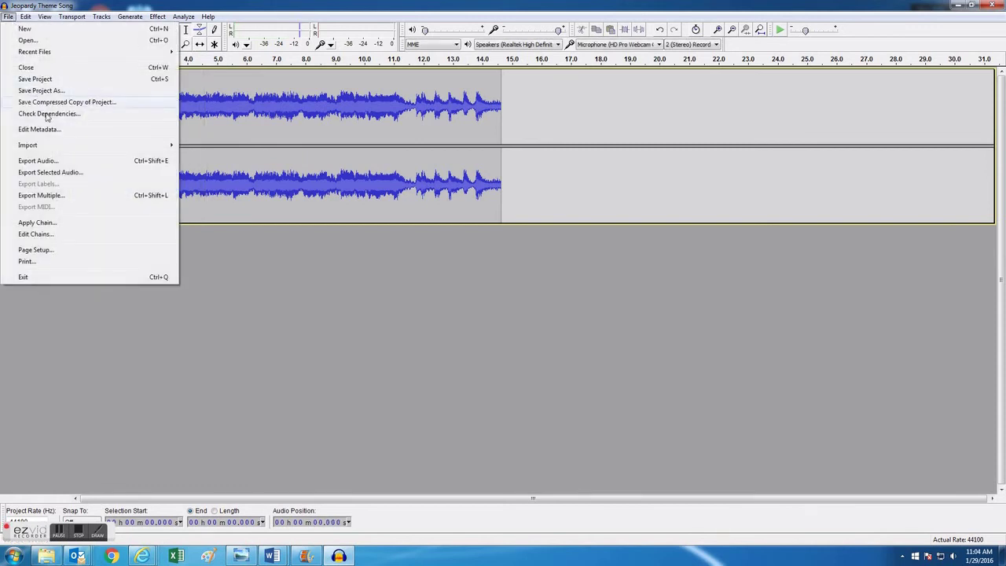
pyautogui.click(65, 163)
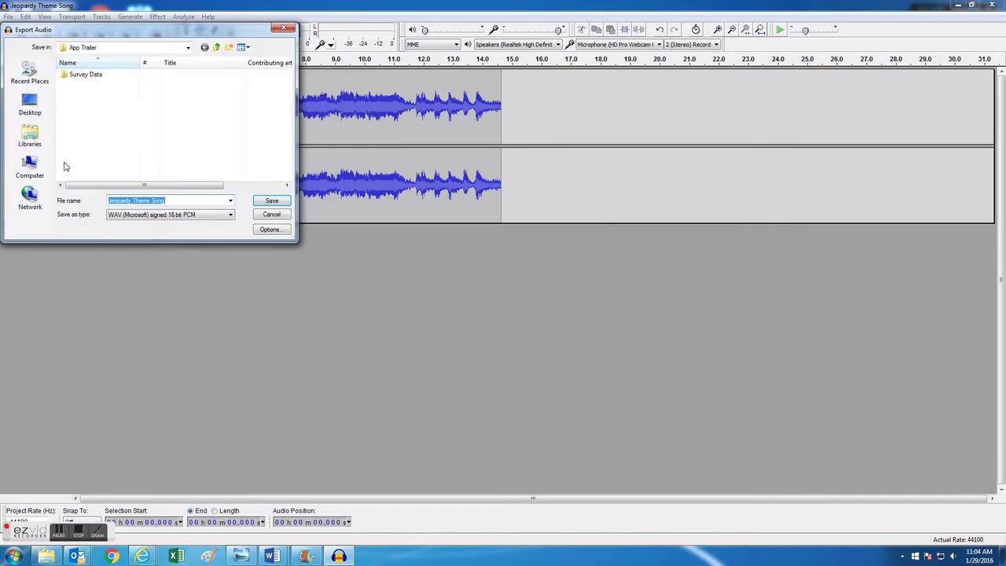
pyautogui.click(43, 103)
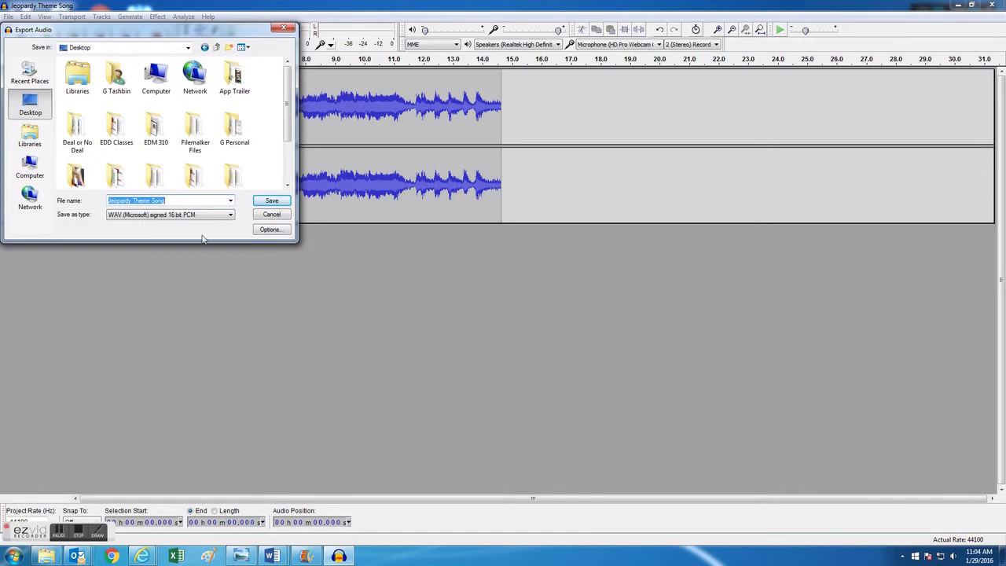
pyautogui.click(231, 216)
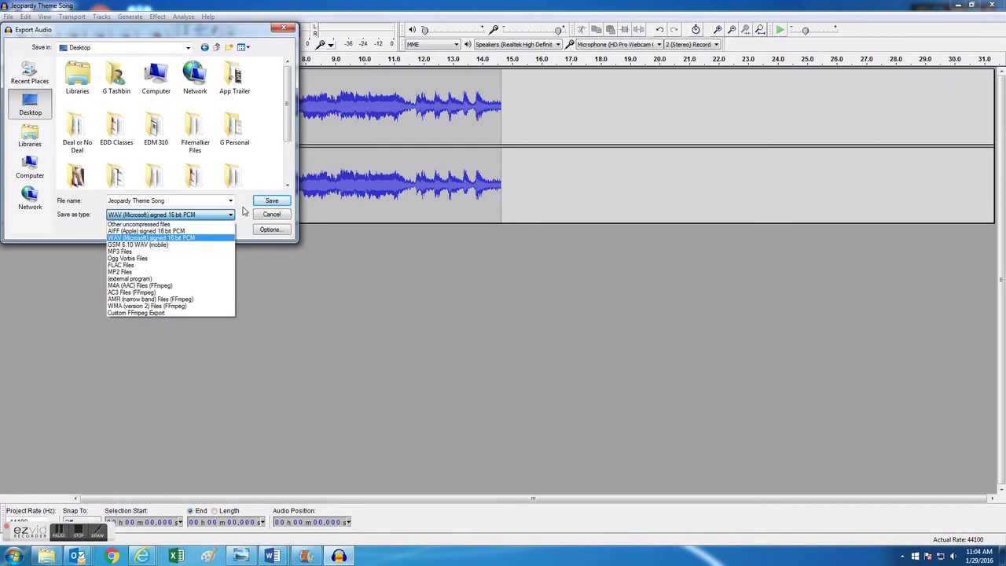
pyautogui.click(243, 210)
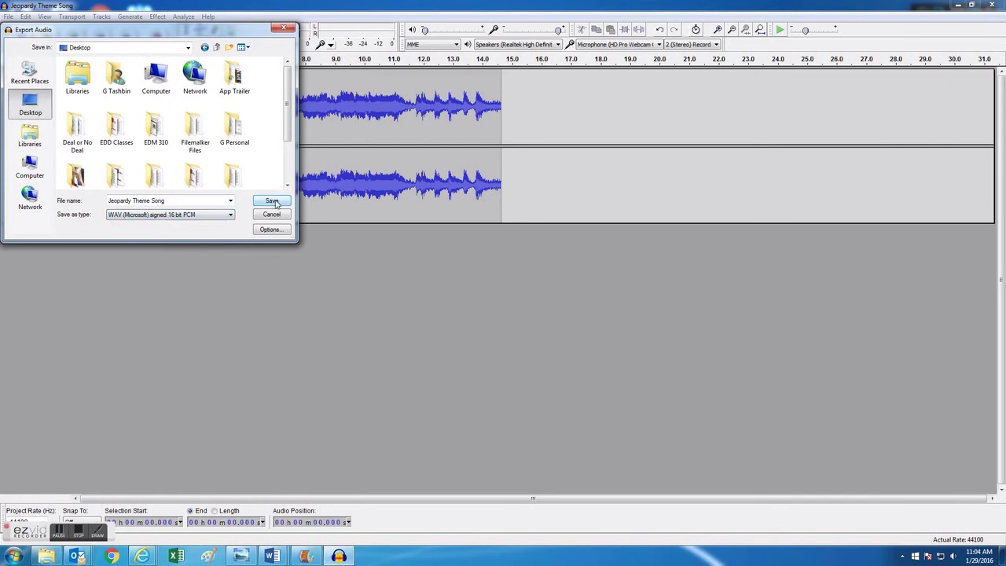
pyautogui.click(272, 201)
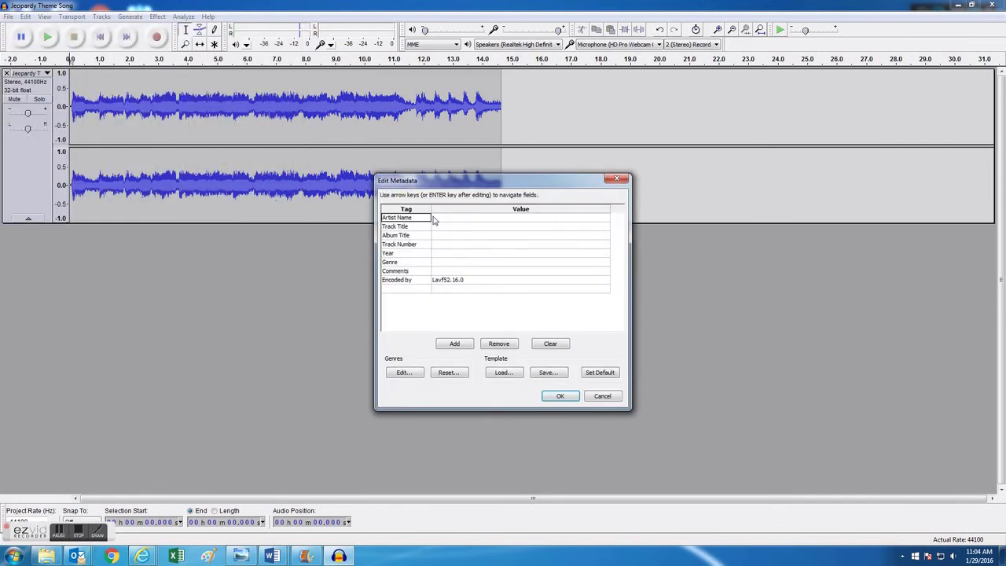
pyautogui.click(560, 397)
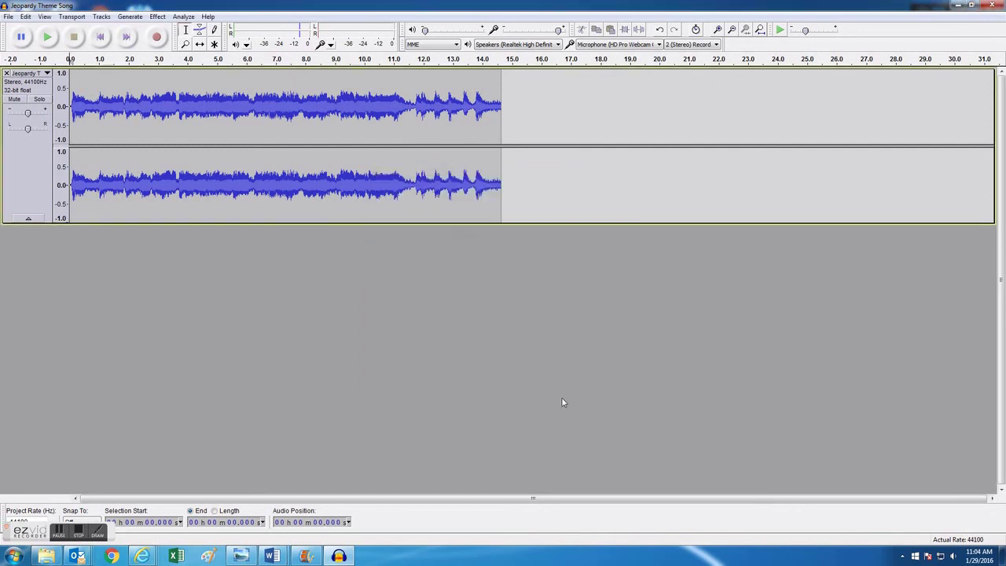
# Minimize Audacity and move the Jeopardy Theme Song MP3 file next to the exported WAV file on the desktop.
pyautogui.click(957, 5)
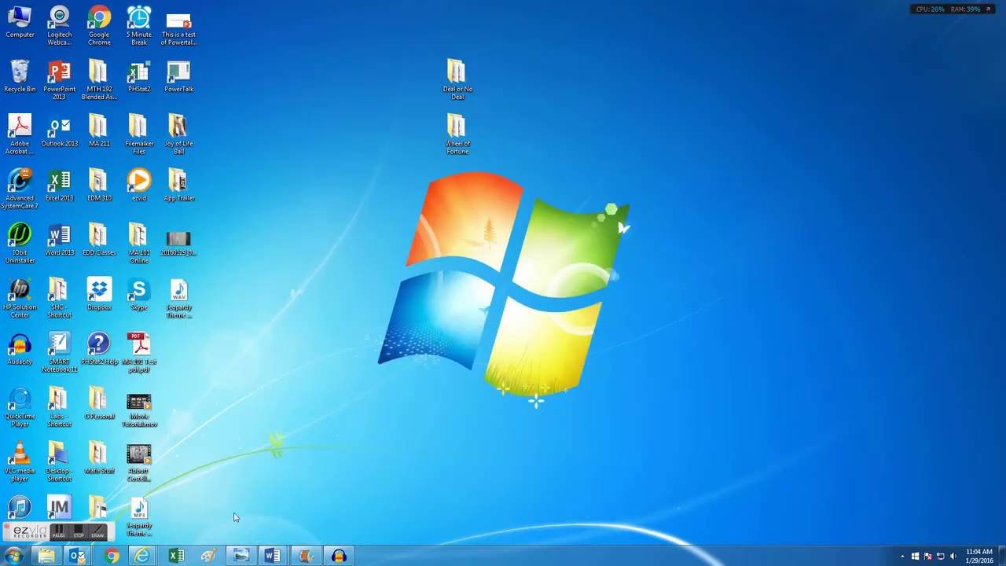
pyautogui.moveTo(143, 495); pyautogui.dragTo(187, 346)
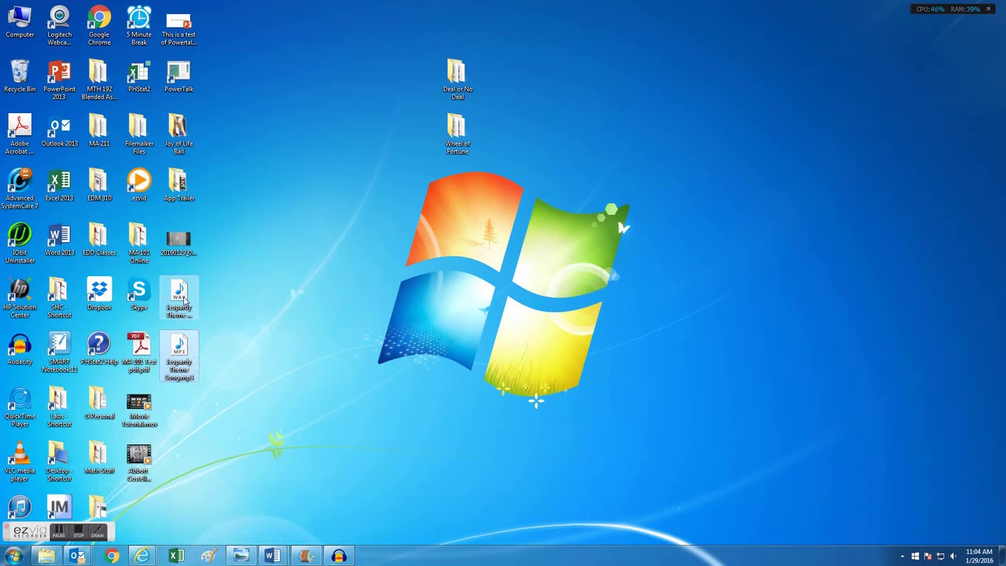
# Switch to Movie Maker, add Jeopardy Theme Song.wav from the Desktop as music and preview the opening title with it.
pyautogui.click(305, 556)
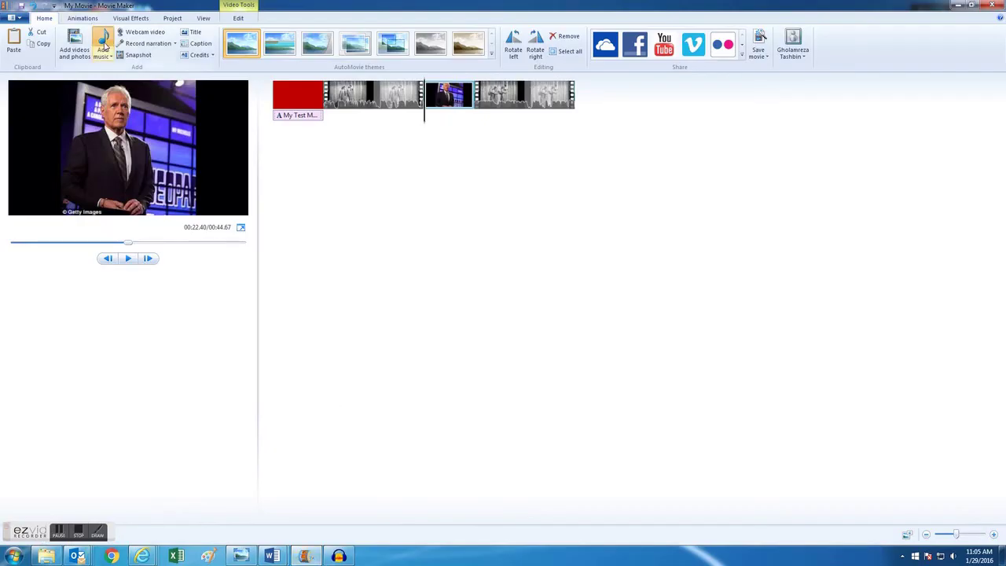
pyautogui.click(103, 49)
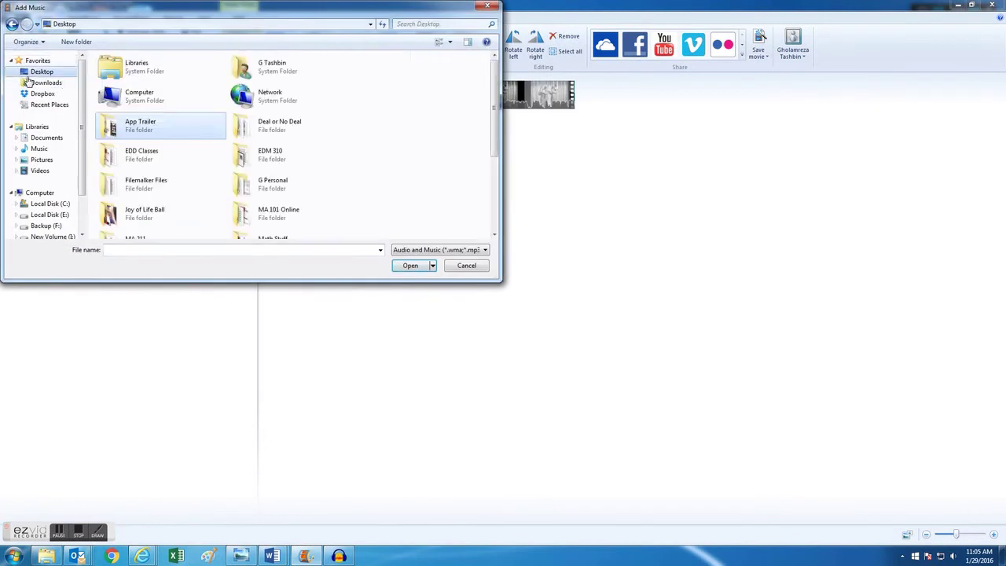
pyautogui.moveTo(494, 133); pyautogui.dragTo(494, 215)
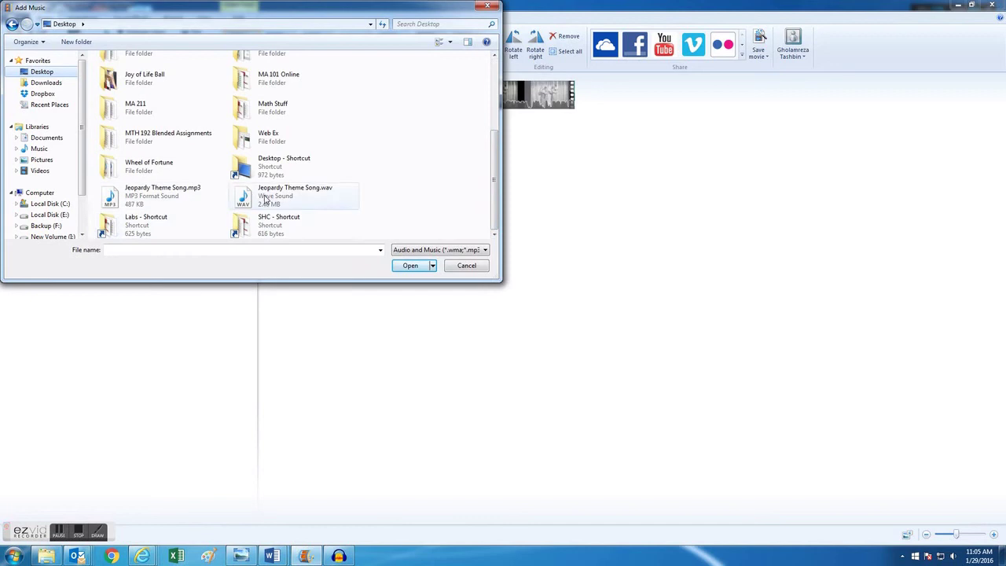
pyautogui.doubleClick(298, 195)
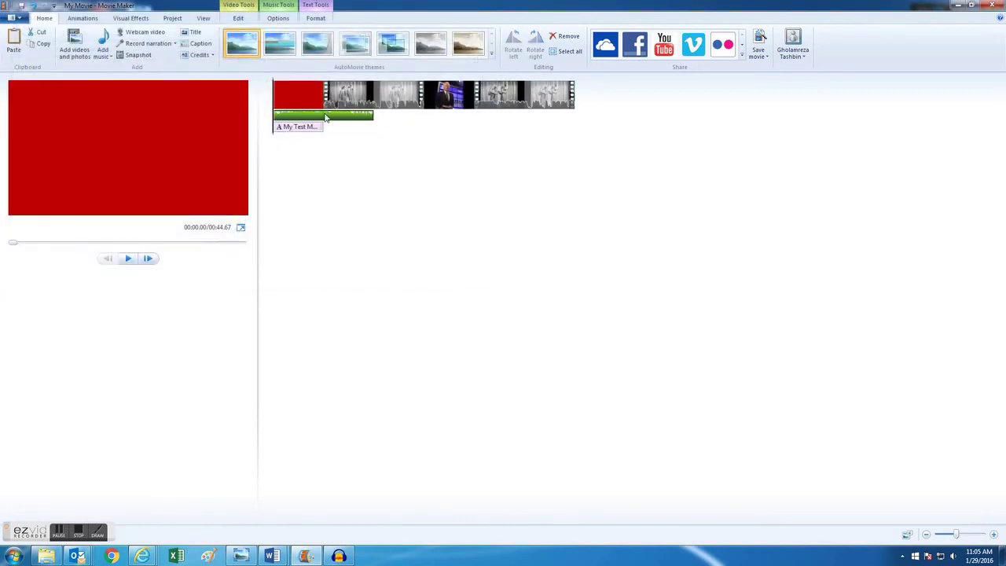
pyautogui.rightClick(328, 118)
pyautogui.press('Escape')
pyautogui.click(128, 257)
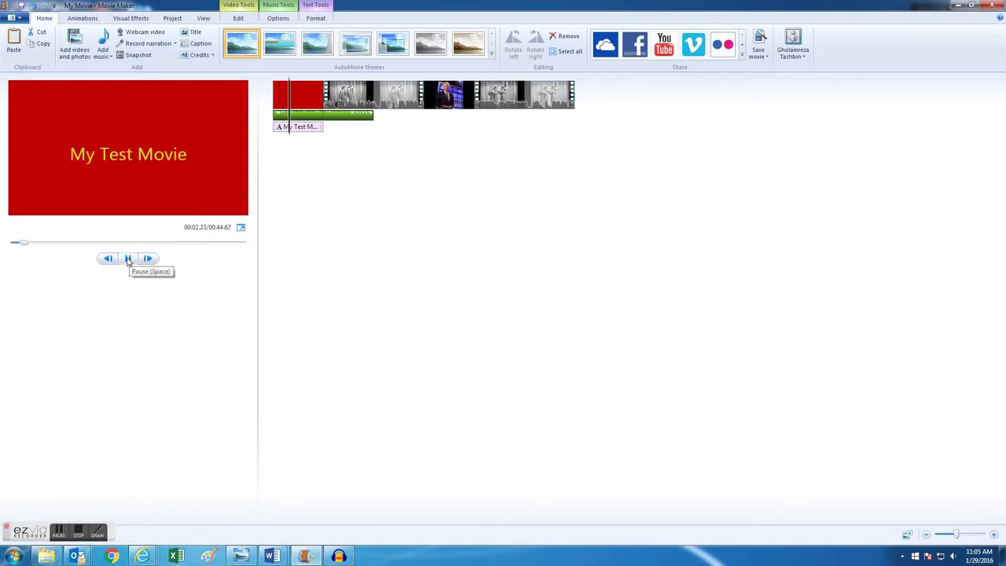
pyautogui.click(130, 259)
# Move the music clip to start at the inserted Jeopardy picture, at about 22.67 seconds, and preview that section.
pyautogui.moveTo(315, 119); pyautogui.dragTo(429, 120)
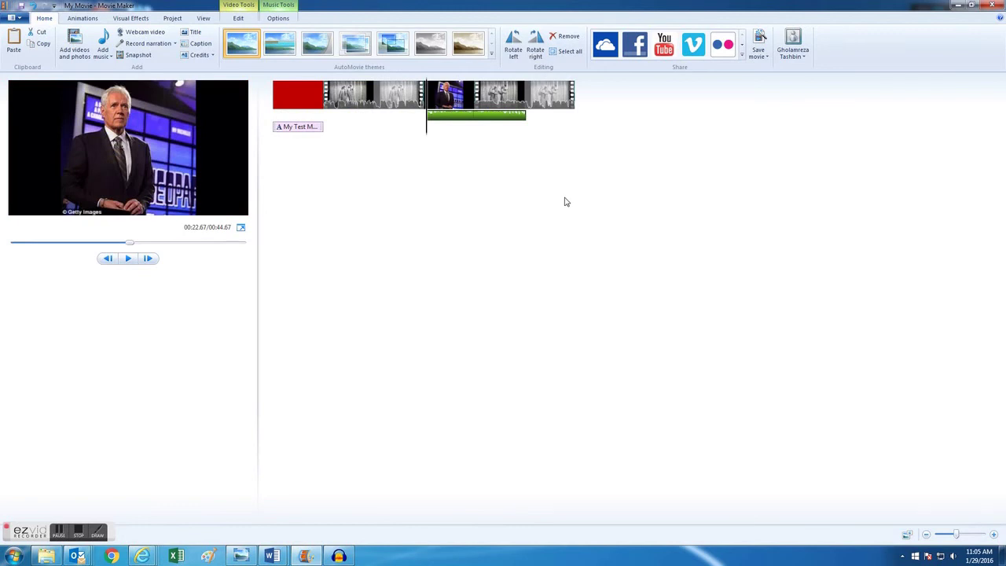
pyautogui.click(373, 126)
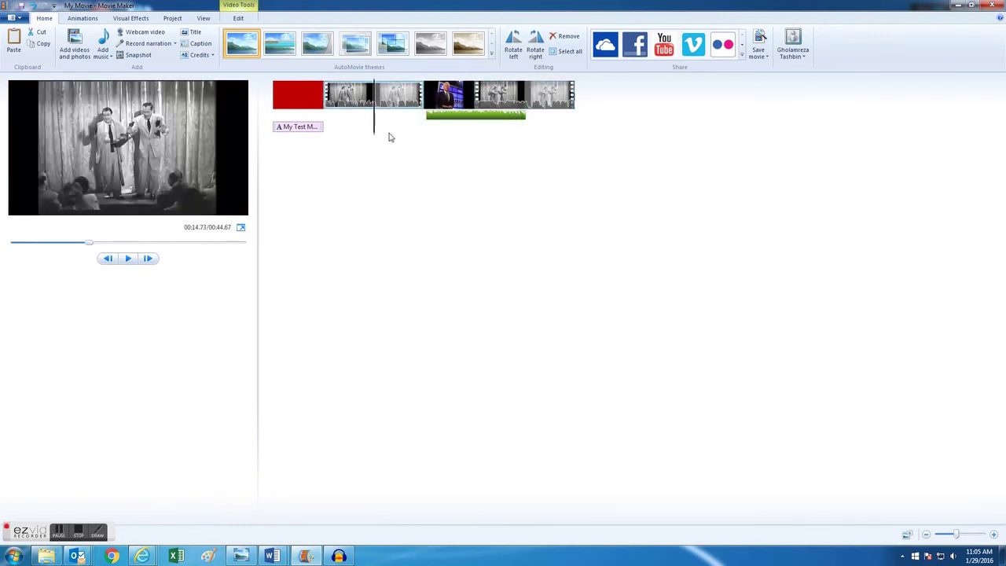
pyautogui.click(416, 135)
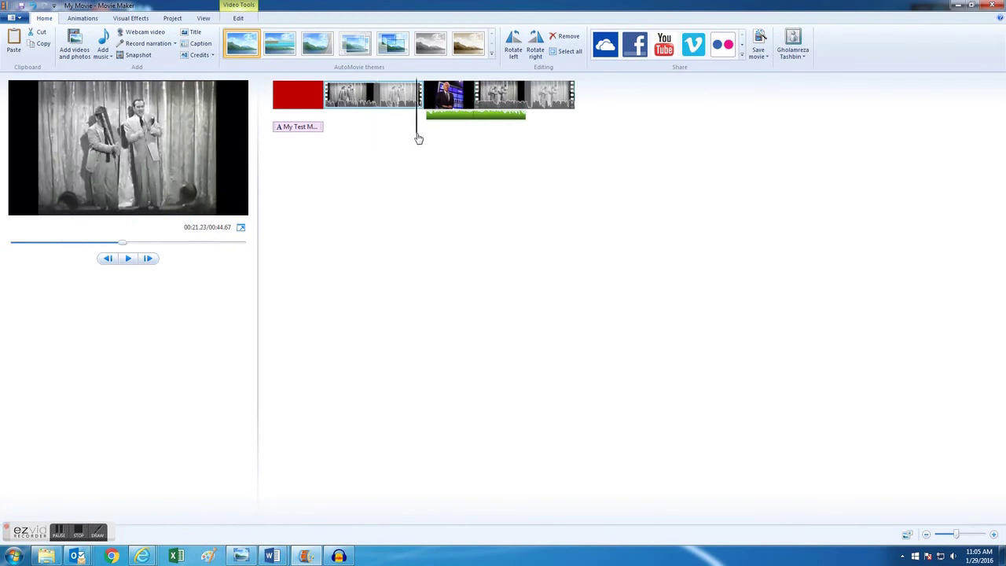
pyautogui.click(128, 259)
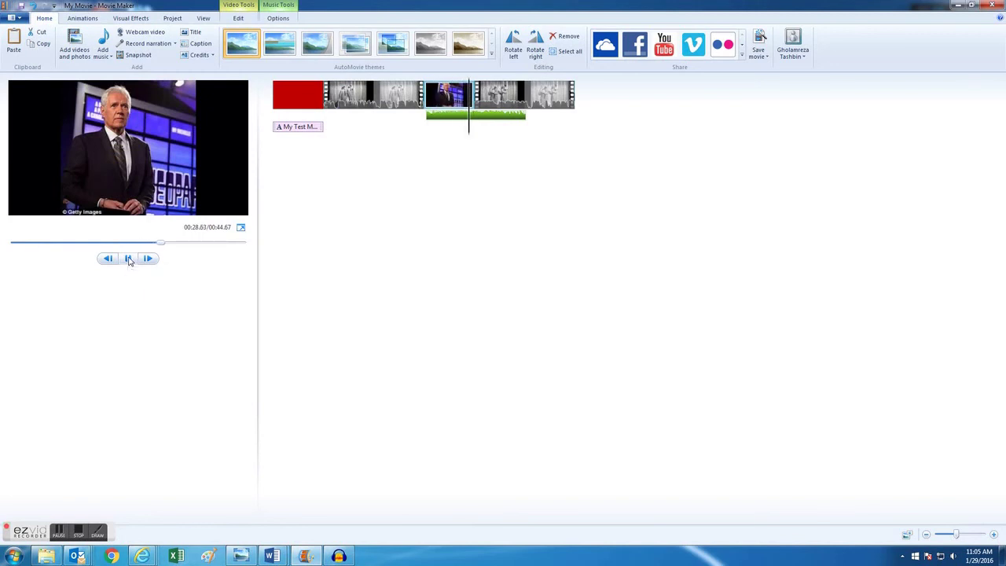
pyautogui.click(130, 258)
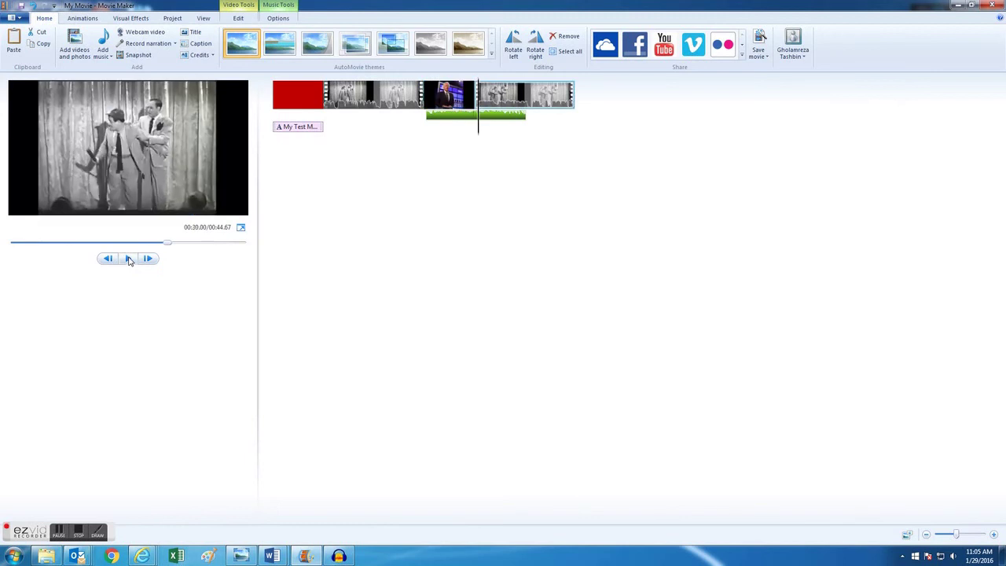
# Split the Jeopardy music clip where the inserted Jeopardy picture ends, at about 29.27 seconds.
pyautogui.click(474, 132)
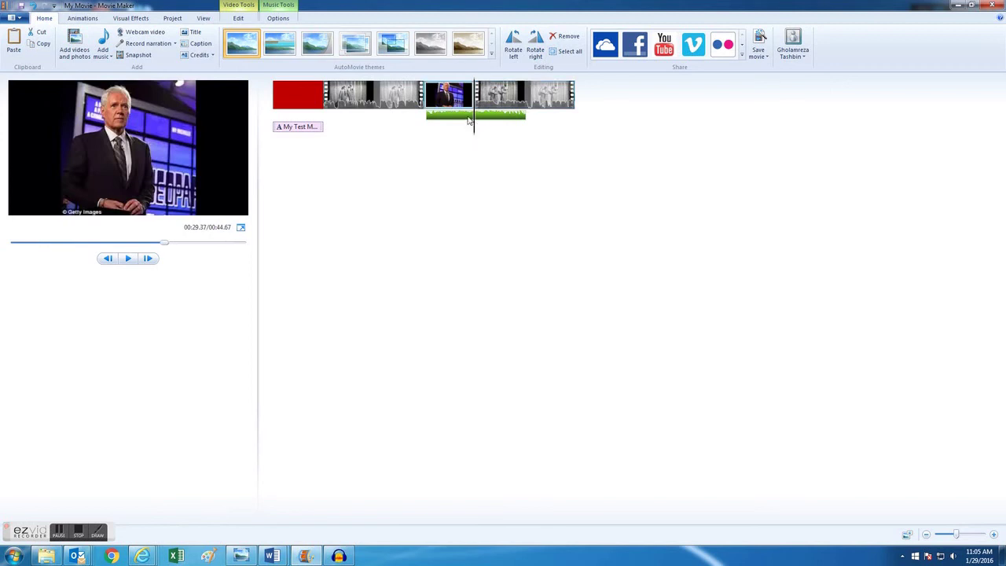
pyautogui.click(468, 120)
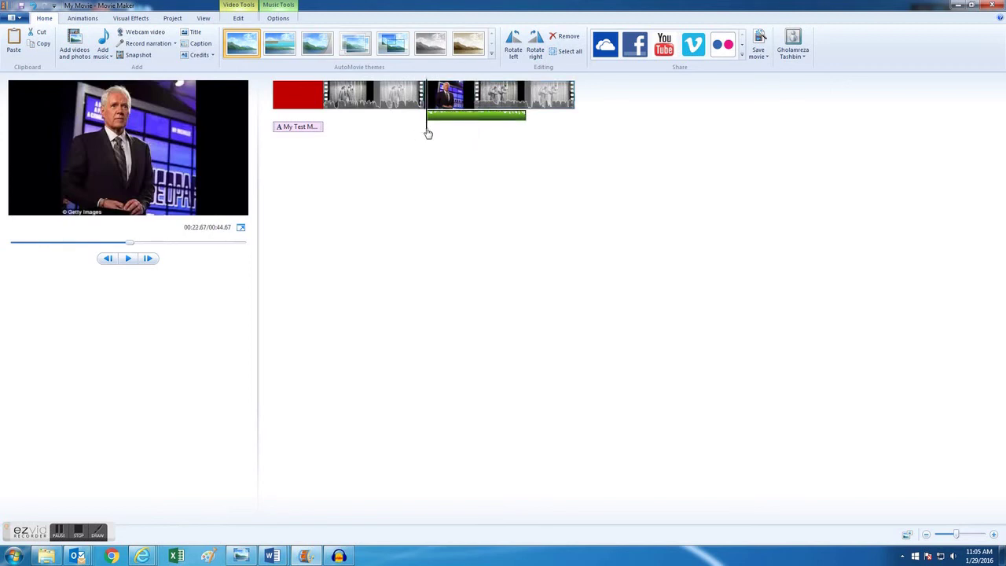
pyautogui.moveTo(428, 139); pyautogui.dragTo(475, 141)
pyautogui.moveTo(475, 139); pyautogui.dragTo(475, 140)
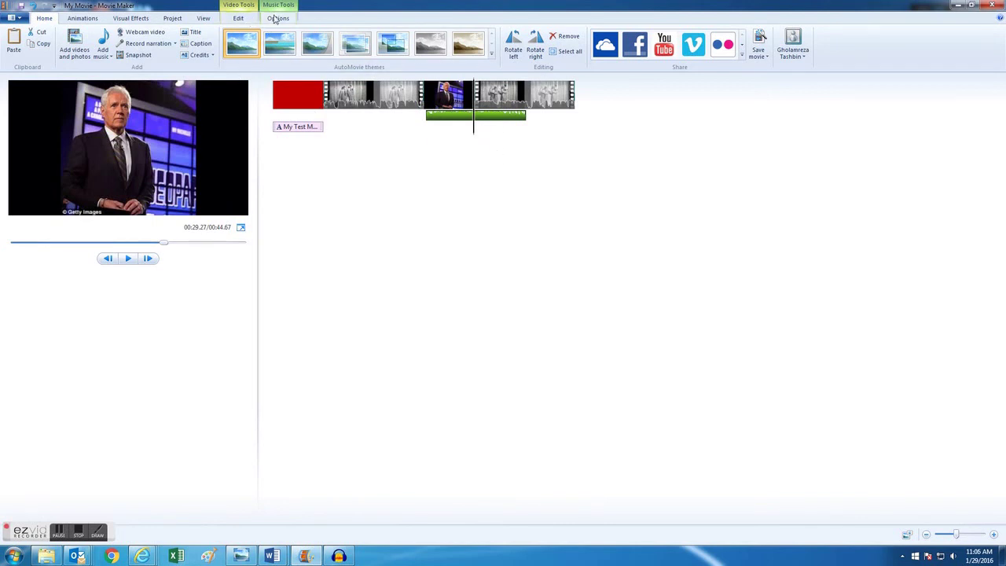
pyautogui.click(275, 19)
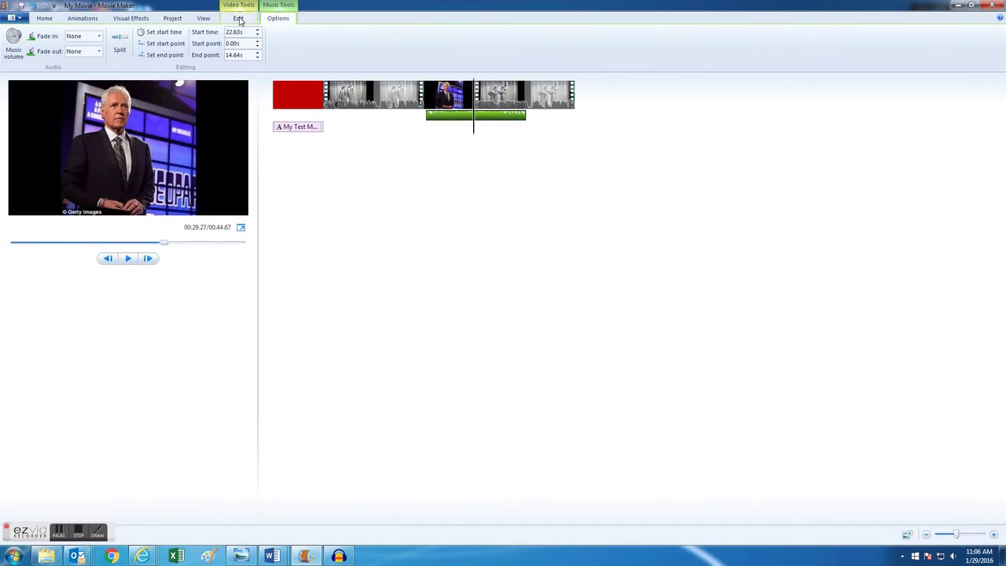
pyautogui.click(121, 46)
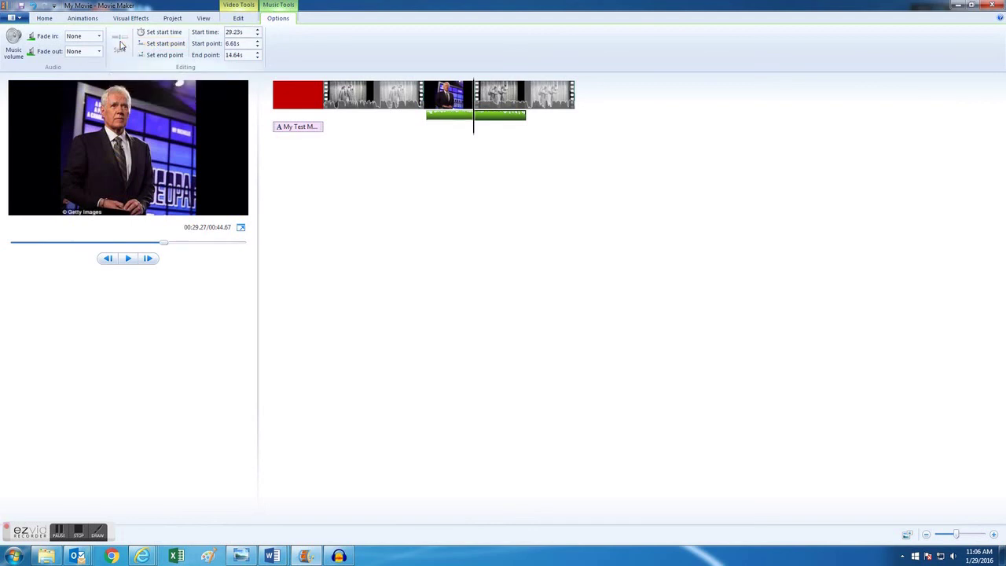
# Delete the second part of the split music, which runs past the Jeopardy picture.
pyautogui.click(456, 119)
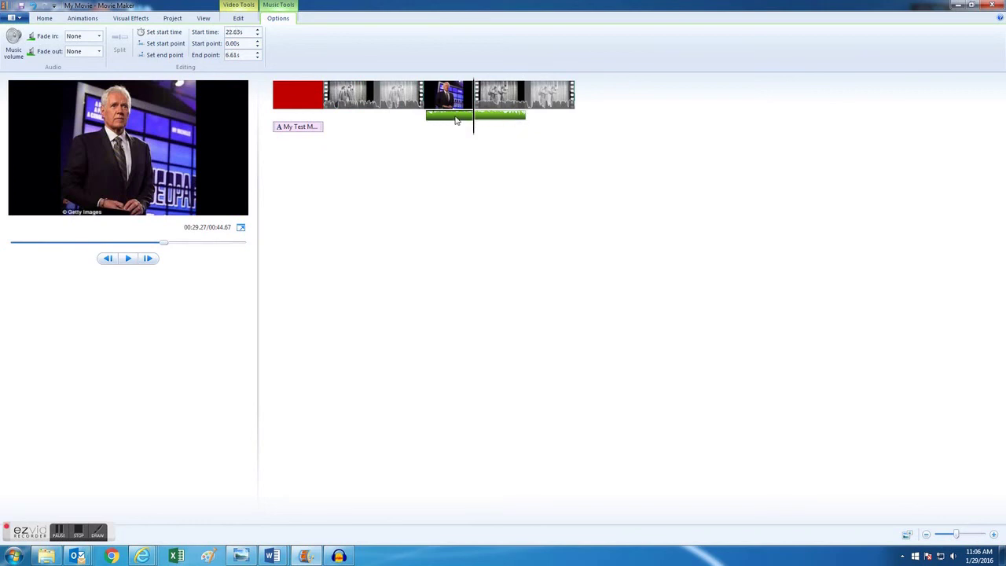
pyautogui.click(495, 118)
pyautogui.press('Delete')
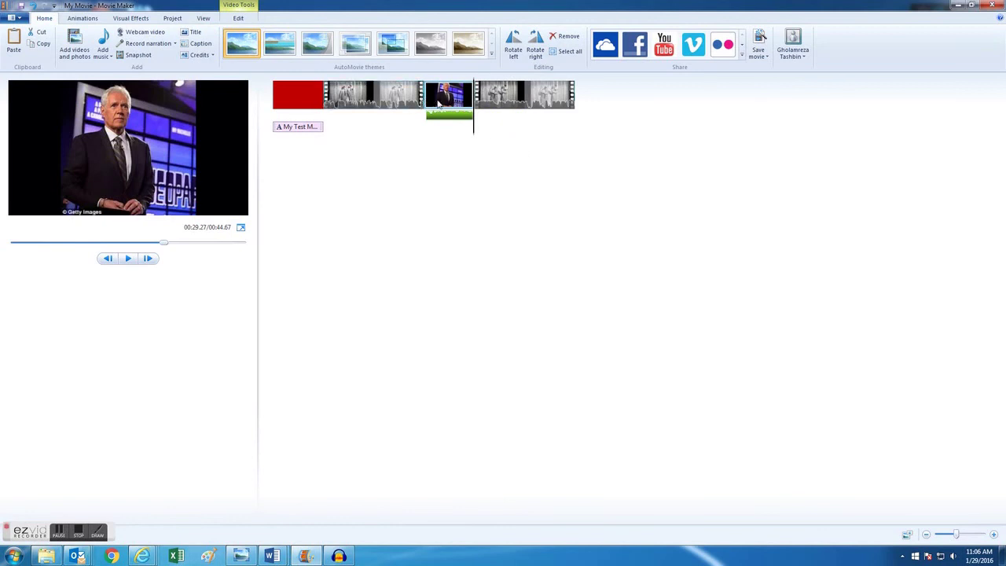
# Preview the movie from just before the Jeopardy picture, at about 22.03 seconds, into the following clip.
pyautogui.click(374, 96)
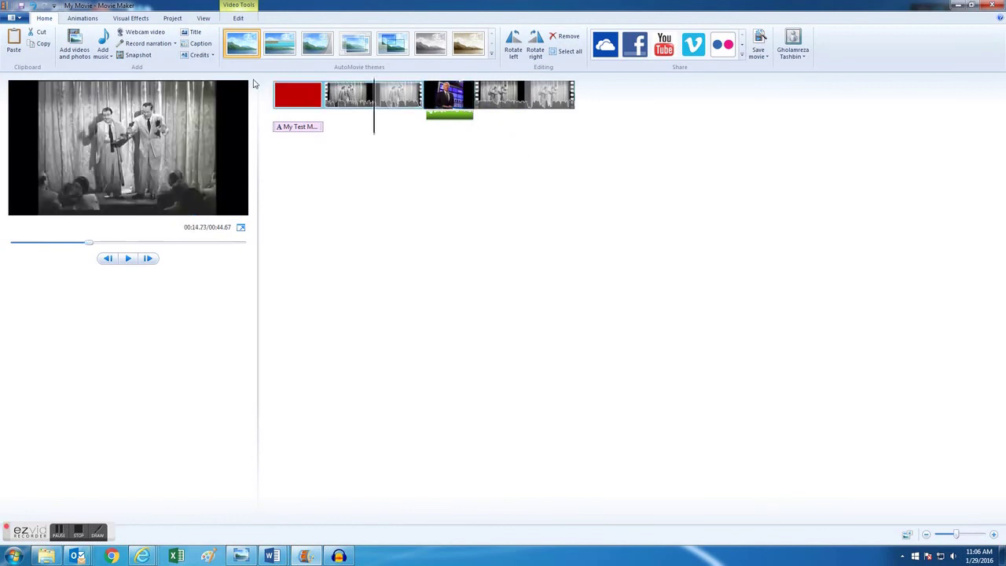
pyautogui.click(395, 132)
pyautogui.click(420, 132)
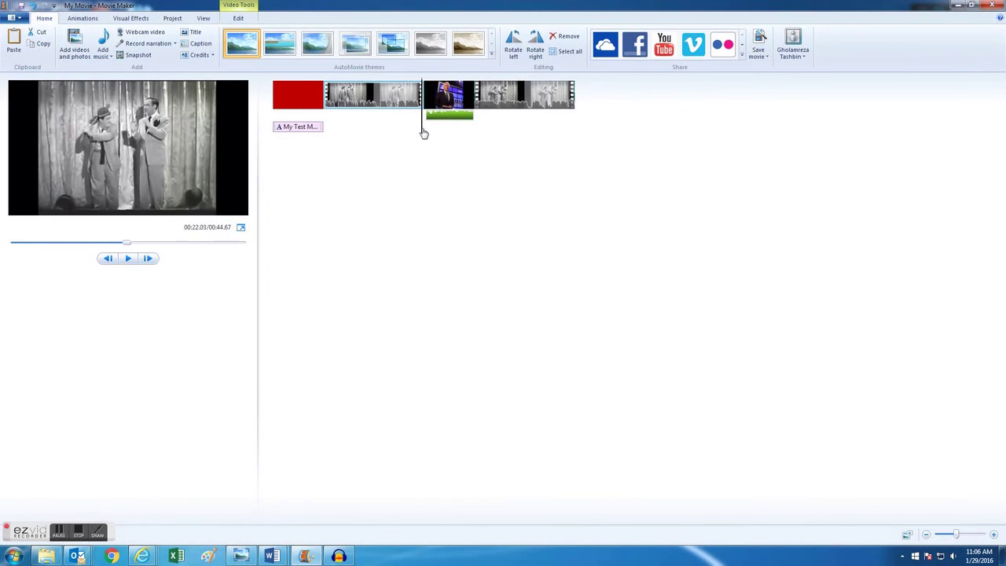
pyautogui.click(130, 257)
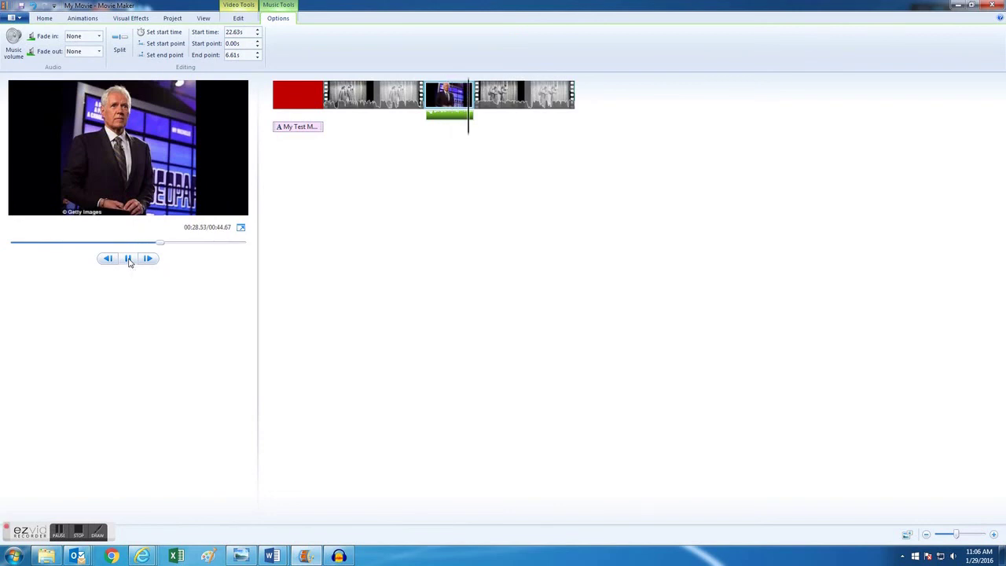
pyautogui.click(128, 259)
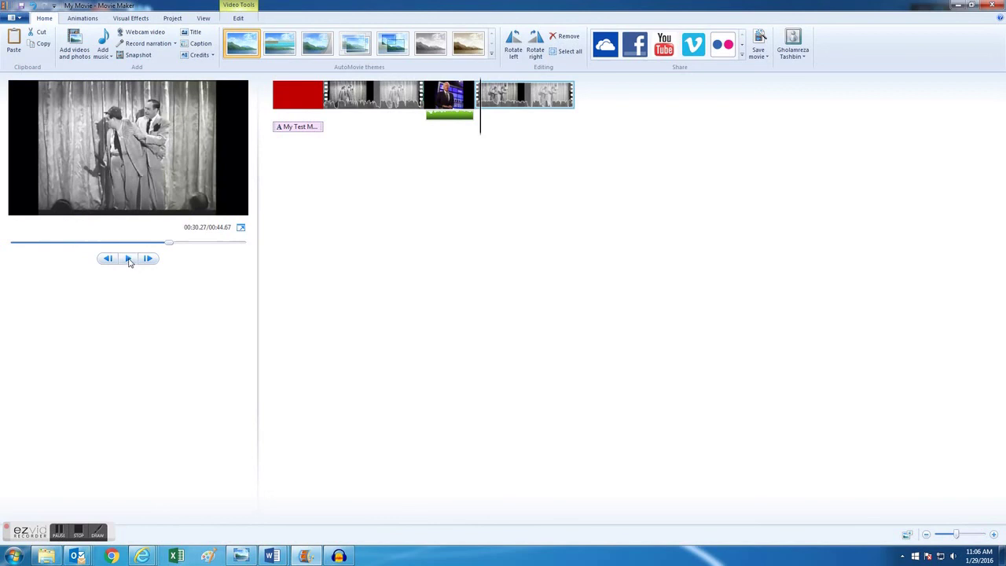
# Add a caption at the start of the Jeopardy picture and select its text item.
pyautogui.click(447, 105)
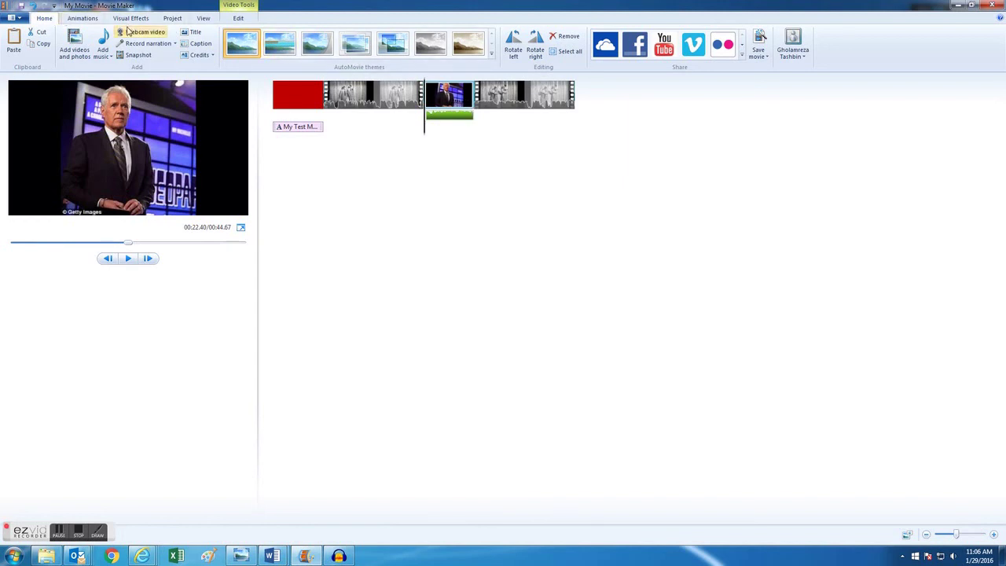
pyautogui.click(196, 44)
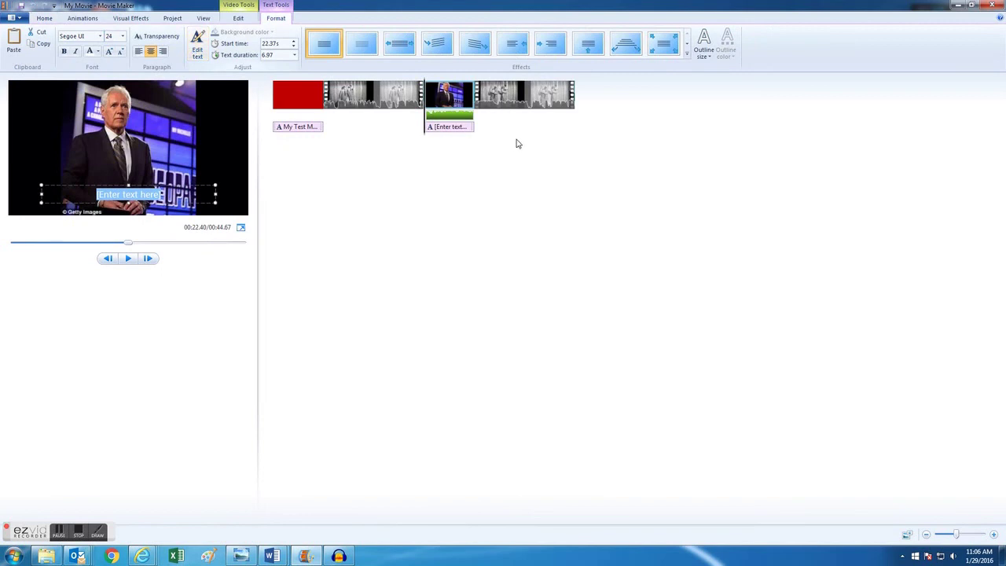
pyautogui.click(439, 127)
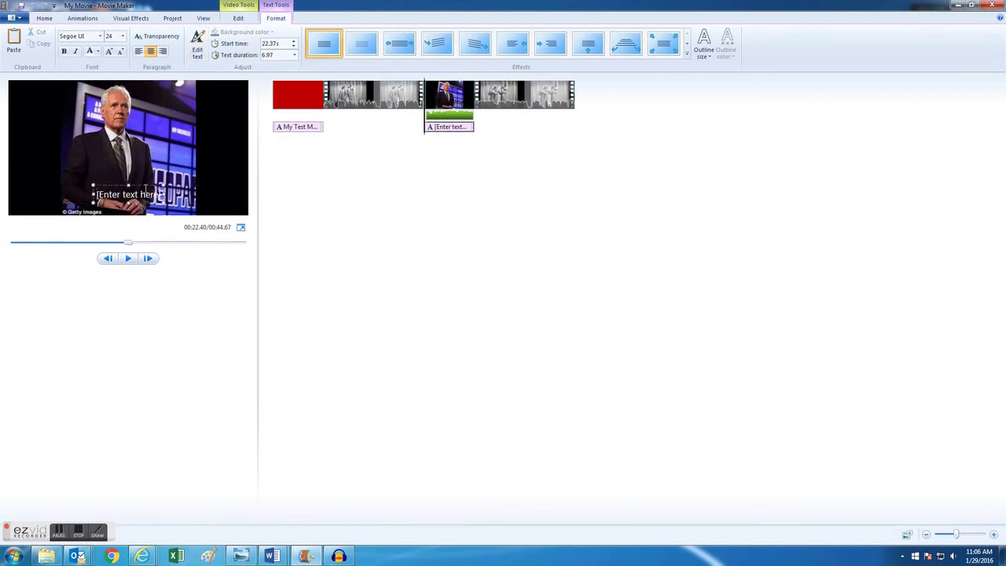
# Replace the caption's placeholder text with "You Win!" and preview the captioned picture section.
pyautogui.write('You Win')
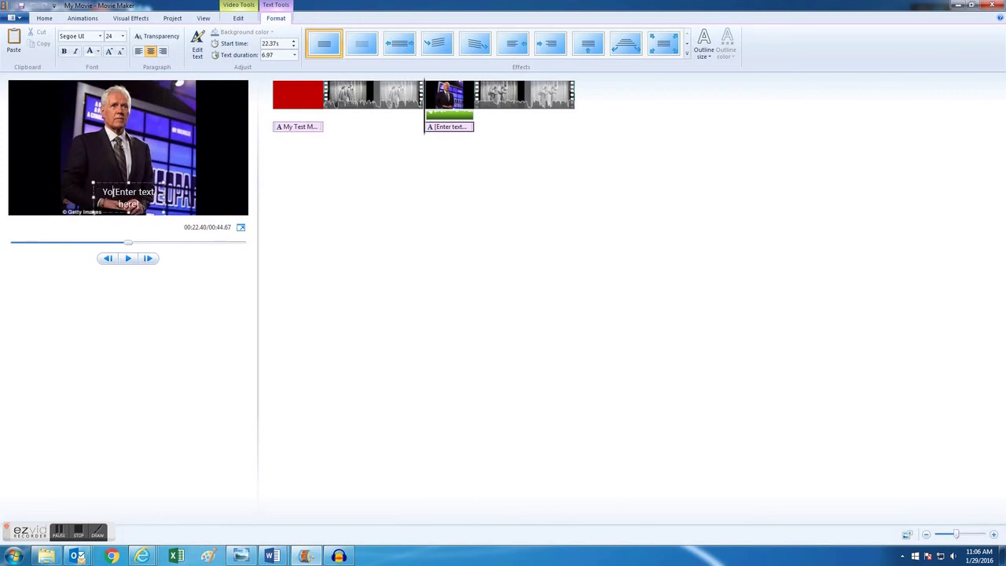
pyautogui.write('@')
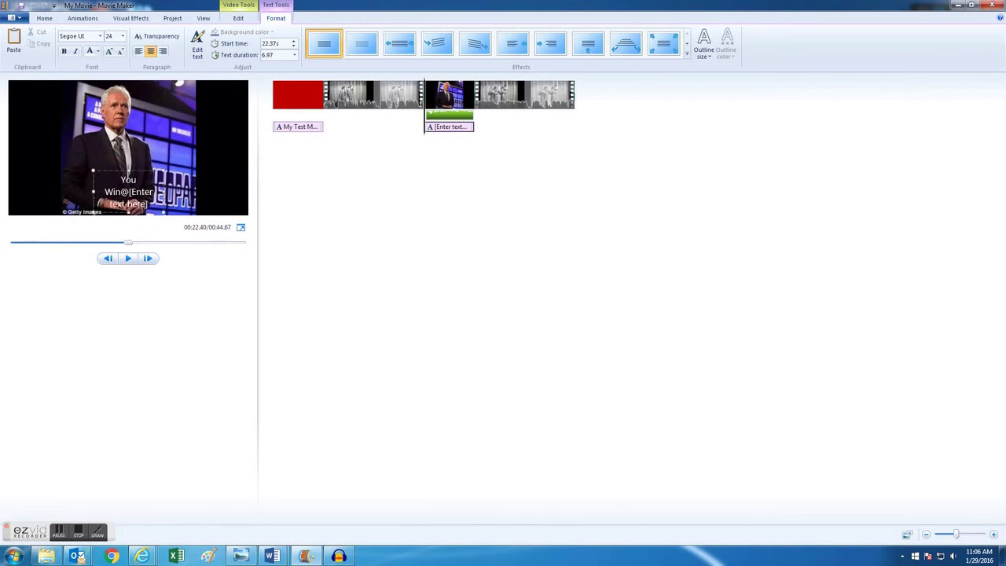
pyautogui.press('Delete')
pyautogui.press('Delete')
pyautogui.press('Delete')
pyautogui.press('Delete')
pyautogui.press('Delete')
pyautogui.press('Delete')
pyautogui.press('Delete')
pyautogui.press('Delete')
pyautogui.press('Delete')
pyautogui.press('BackSpace')
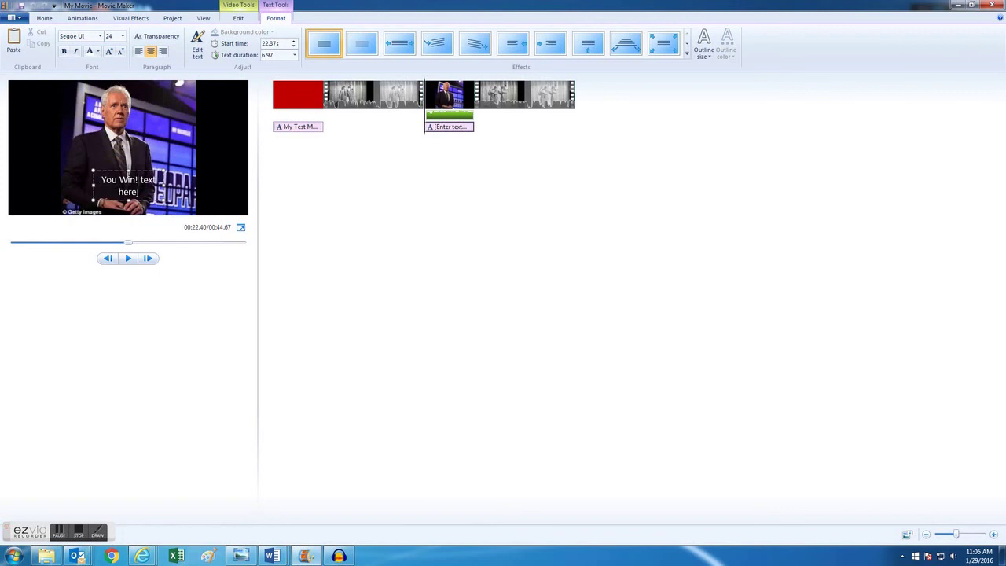
pyautogui.write('!')
pyautogui.press('Delete')
pyautogui.press('Delete')
pyautogui.press('Delete')
pyautogui.press('Delete')
pyautogui.press('Delete')
pyautogui.press('Delete')
pyautogui.press('Delete')
pyautogui.press('Delete')
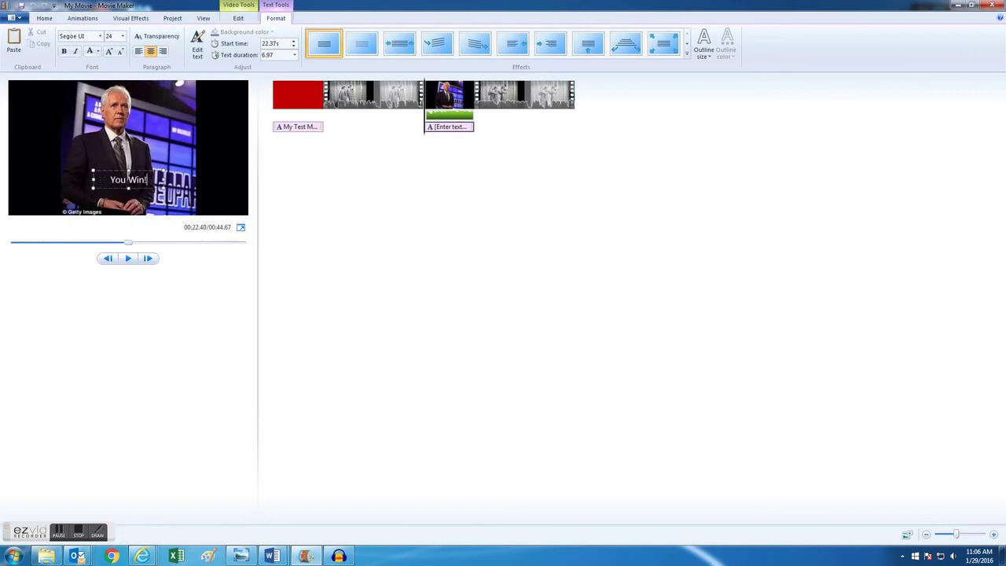
pyautogui.click(473, 240)
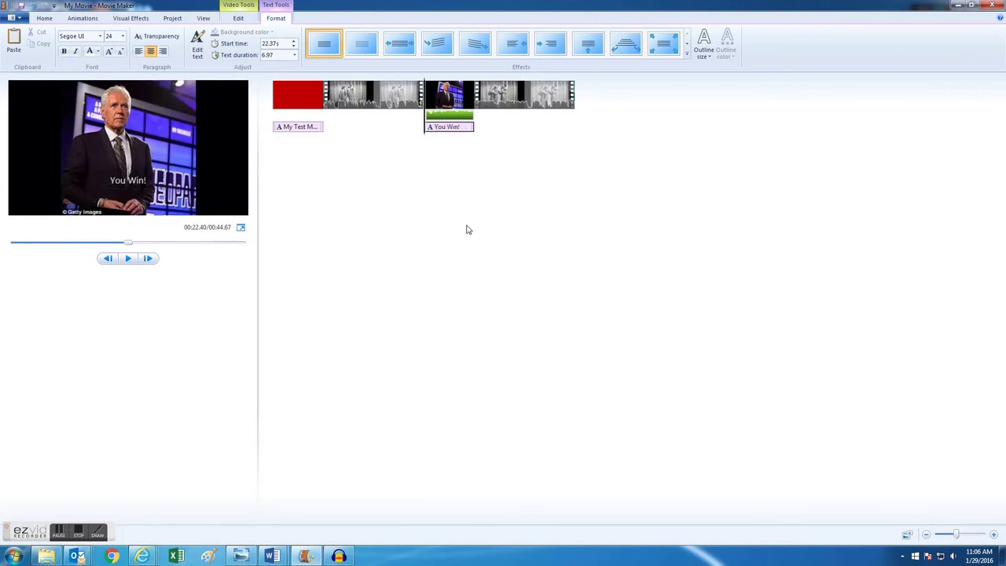
pyautogui.click(127, 258)
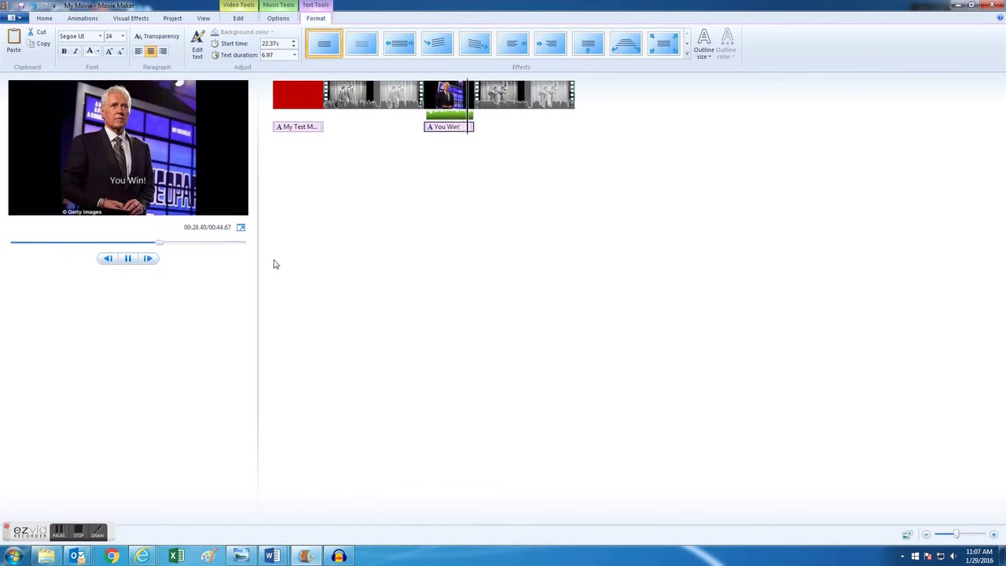
pyautogui.click(128, 257)
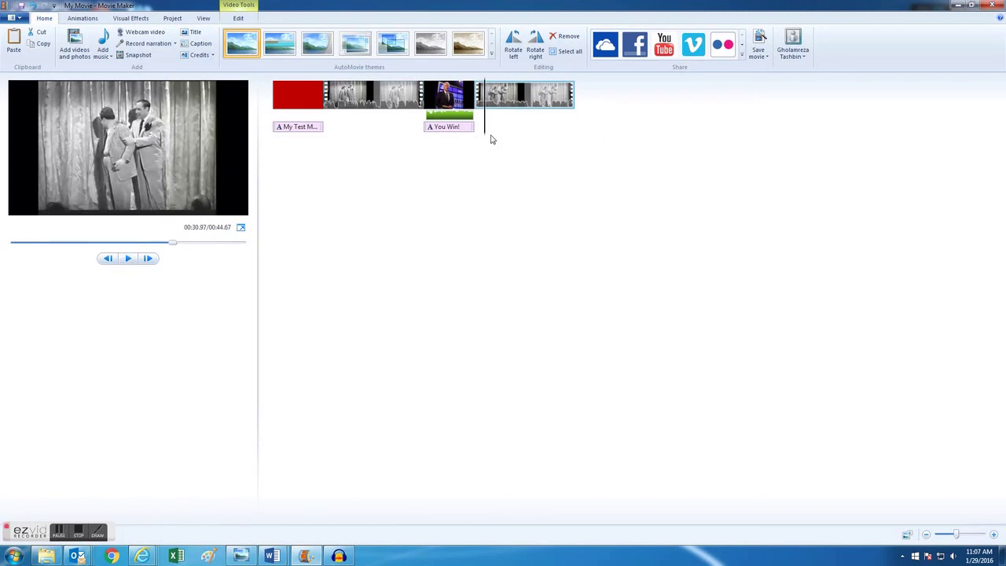
# Add a credits clip at the very end of the movie, after the last video clip.
pyautogui.moveTo(485, 138); pyautogui.dragTo(580, 139)
pyautogui.click(193, 55)
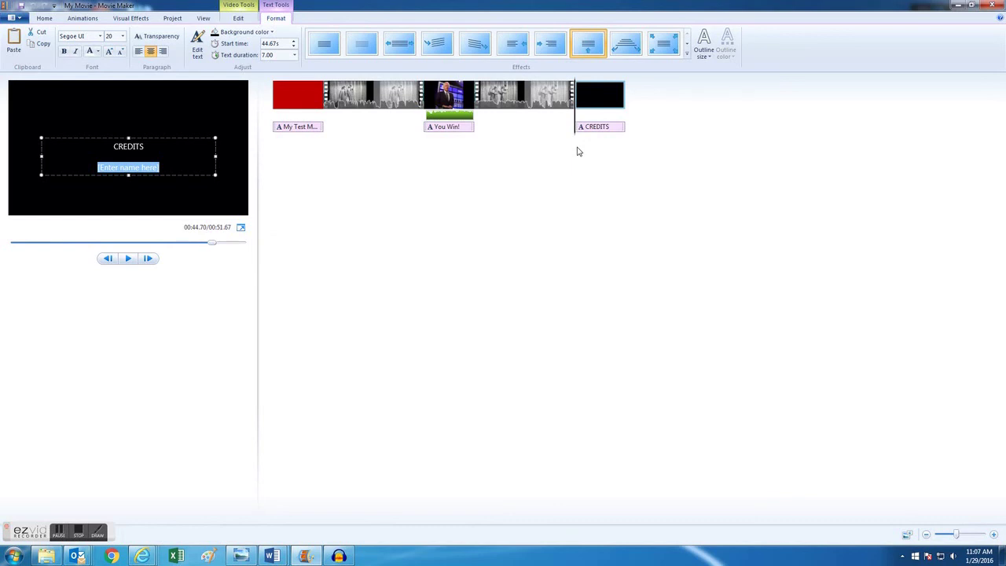
pyautogui.click(34, 17)
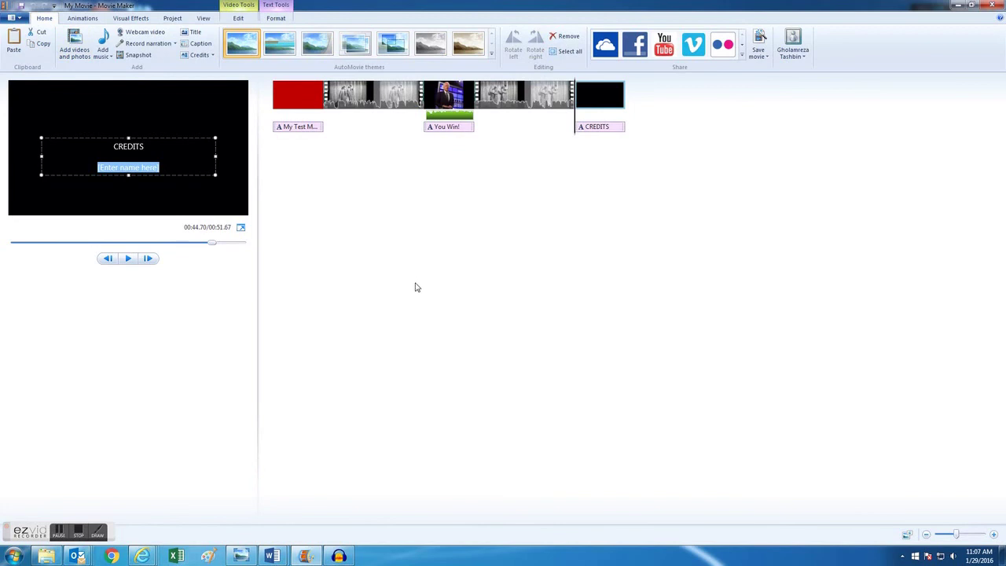